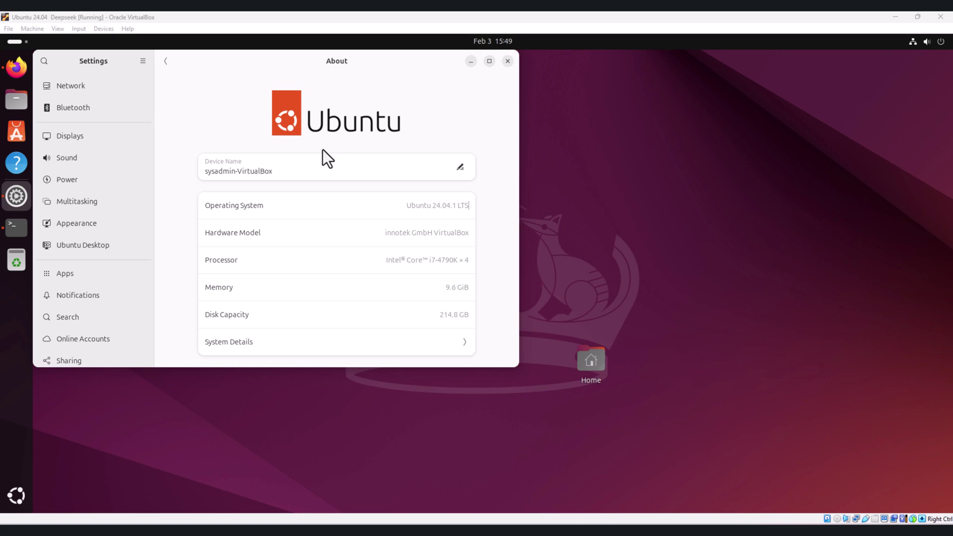
click(9, 228)
click(450, 86)
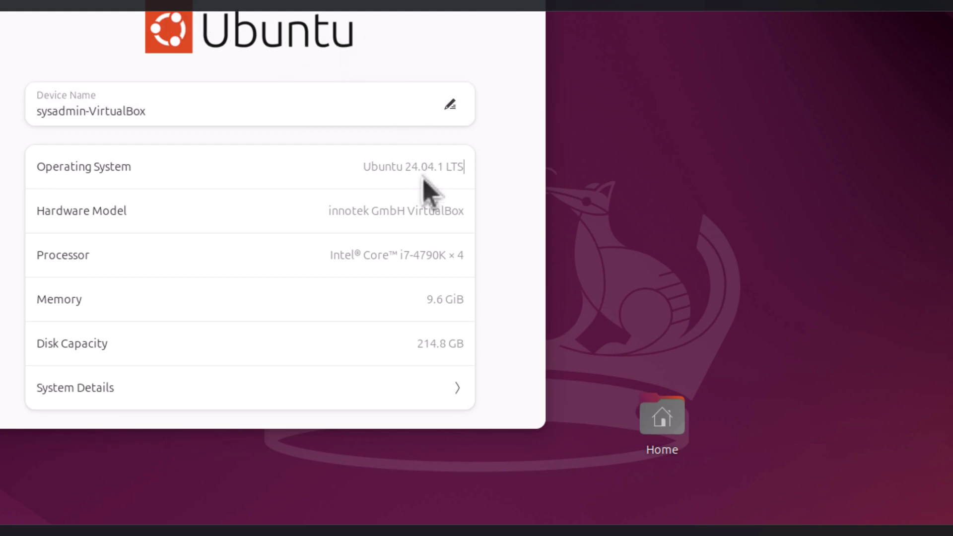
drag(407, 168, 472, 172)
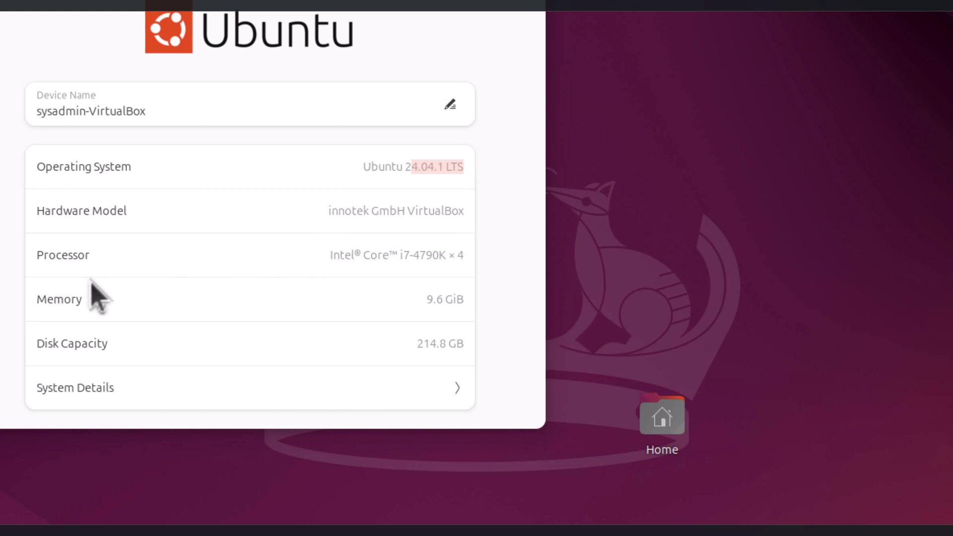
drag(331, 255, 466, 256)
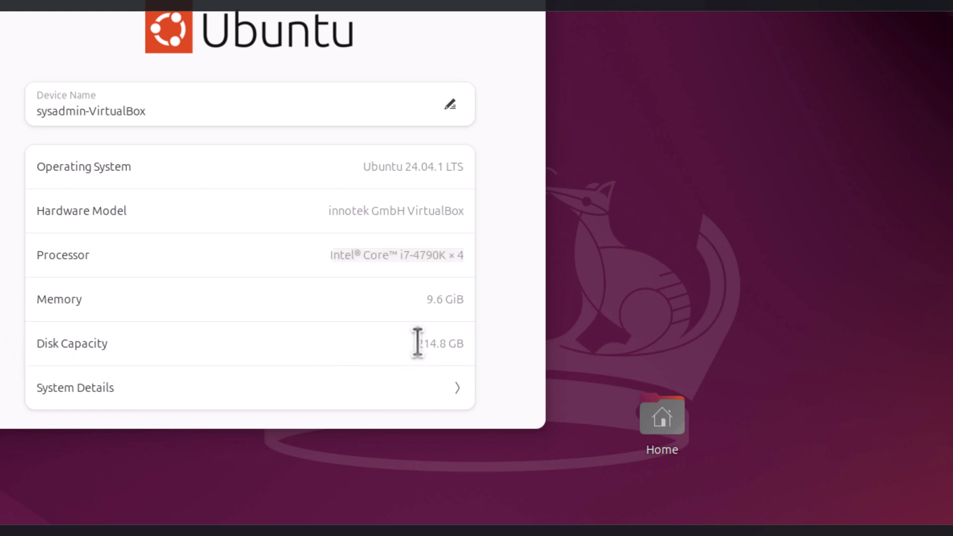
drag(416, 342, 436, 341)
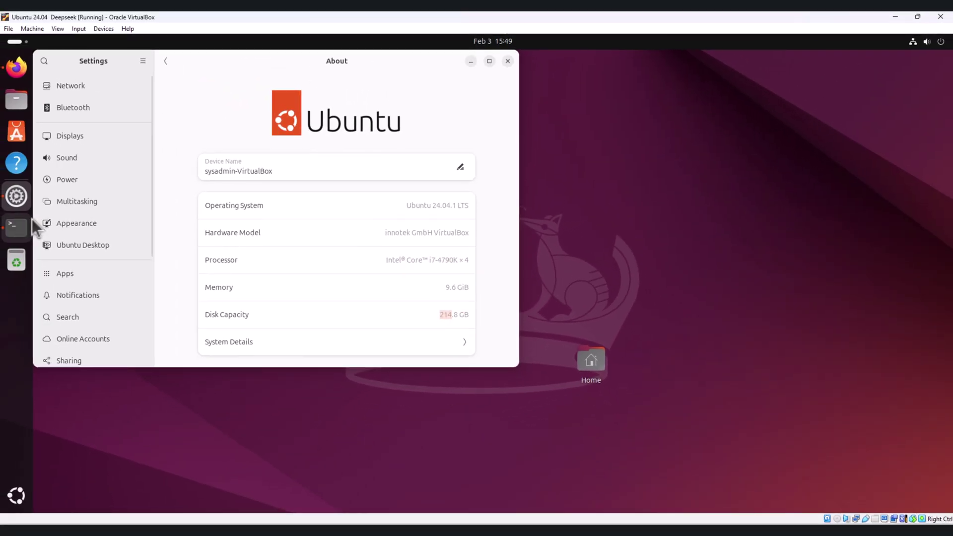
Open a terminal, zoom its text in five steps, and maximize the window.
click(16, 226)
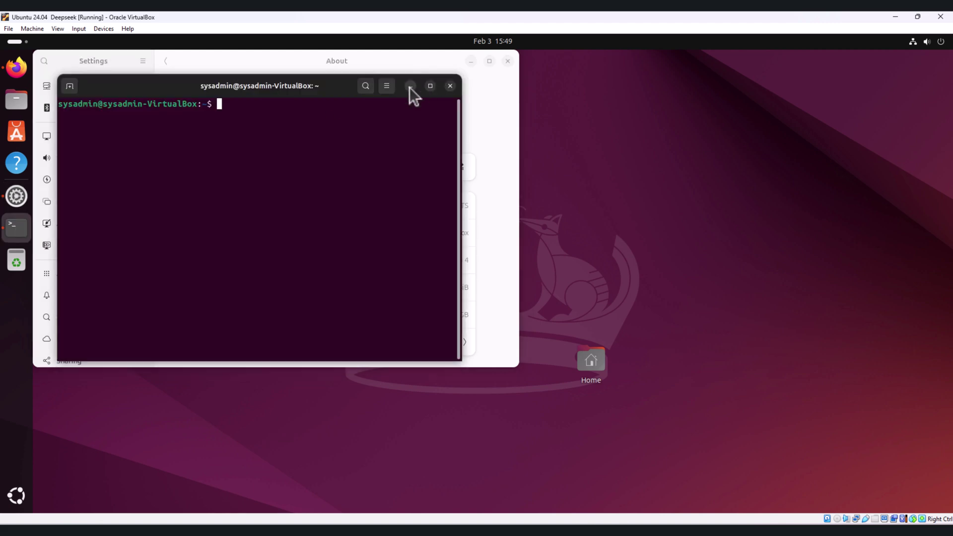
click(392, 86)
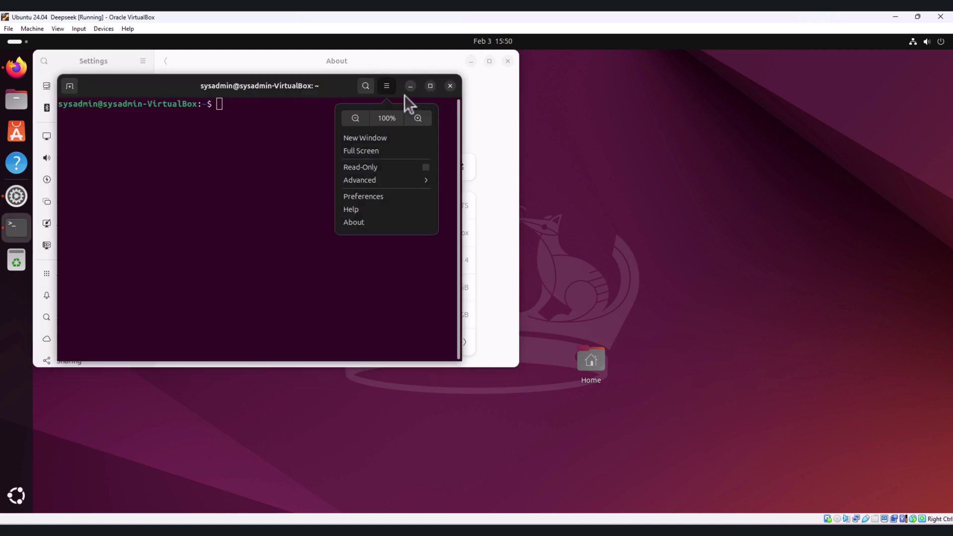
click(423, 122)
click(466, 85)
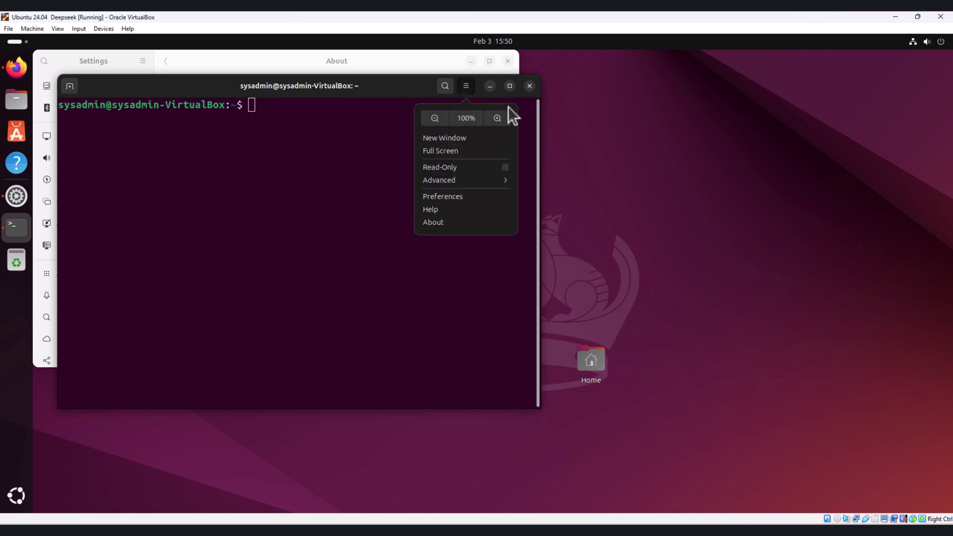
click(493, 121)
click(546, 85)
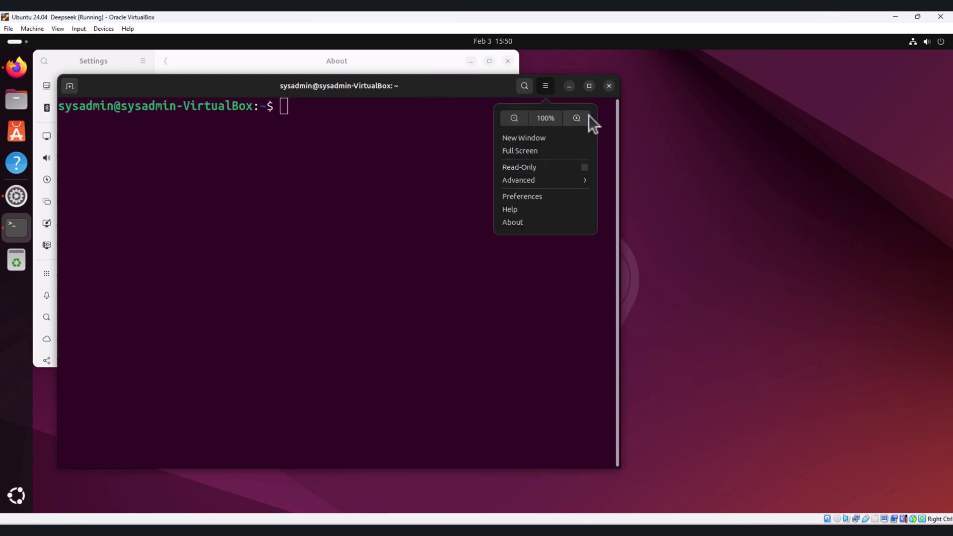
click(588, 117)
click(708, 60)
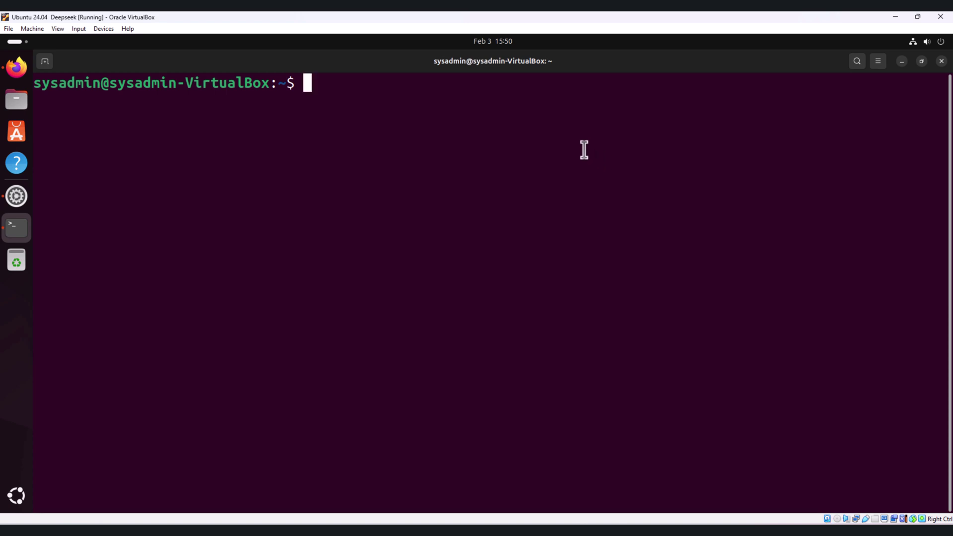
Switch to a root shell with sudo su - and clear the screen.
text(sudo su -)
key(Return)
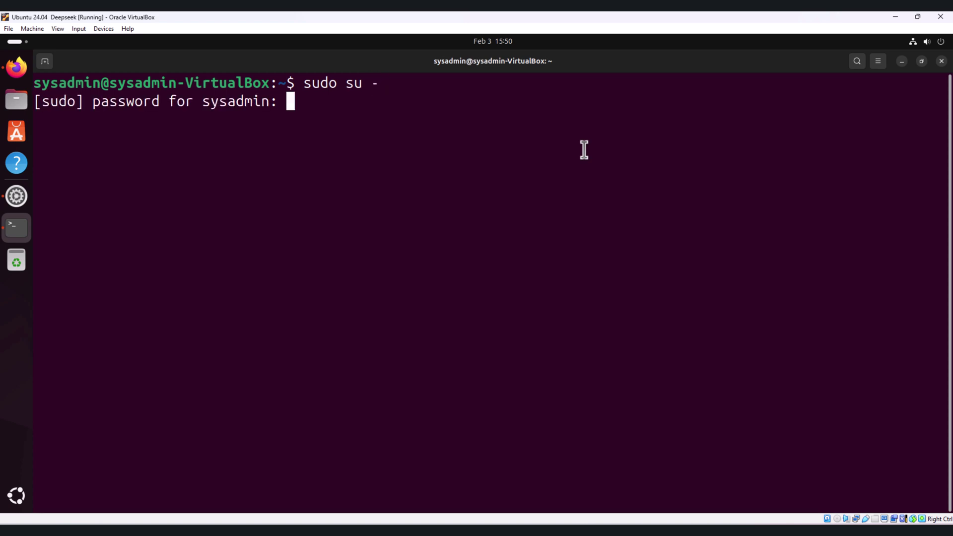
key(Return)
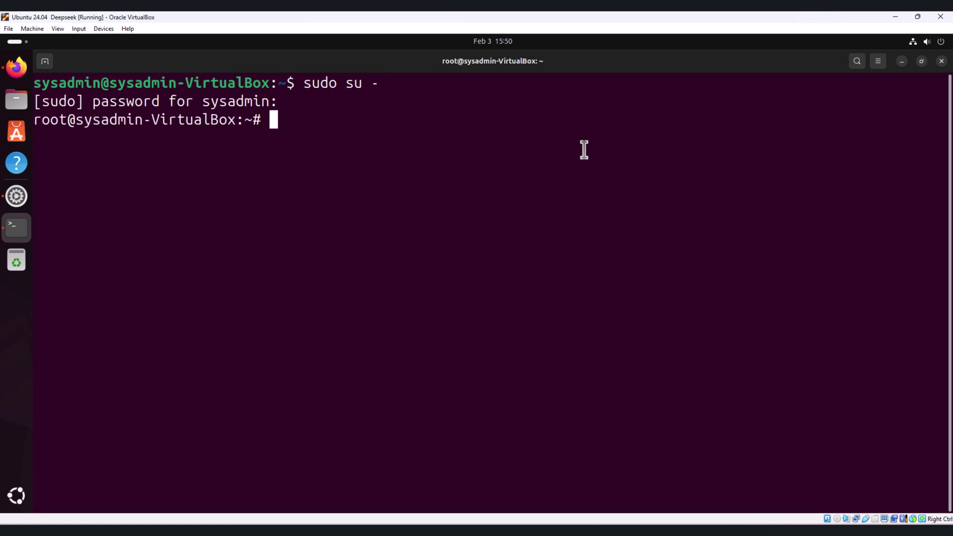
key(Return)
key(Return)
key(Return)
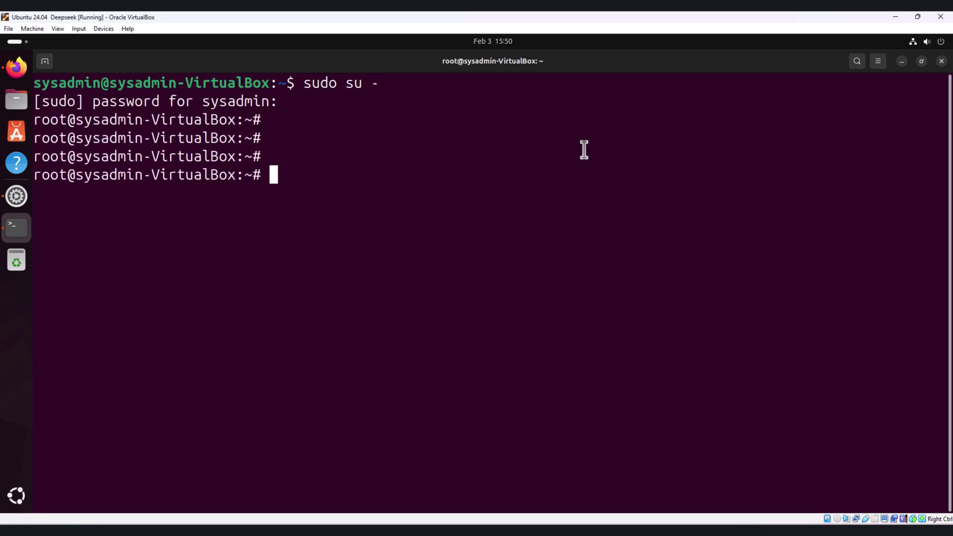
key(ctrl+l)
key(Return)
key(Return)
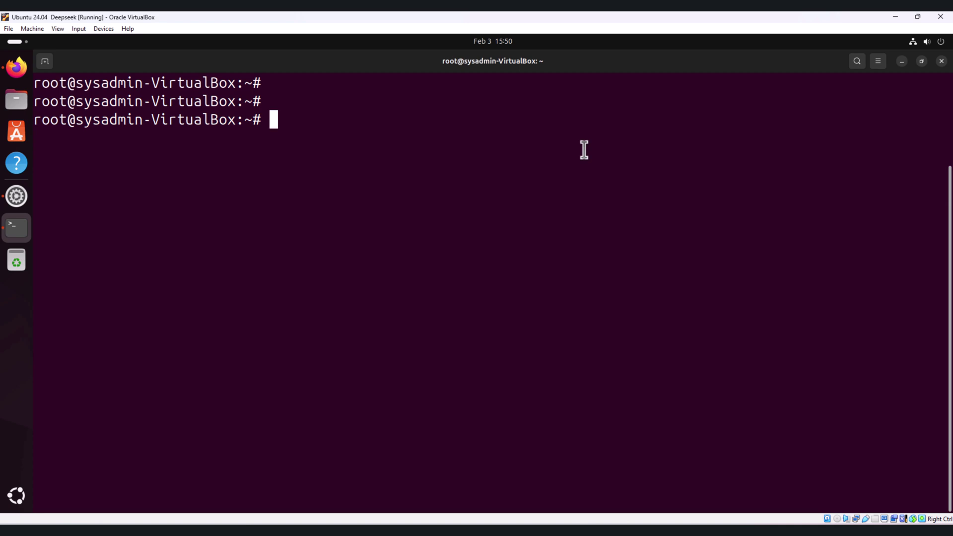
Enter apt install python3-venv at the root prompt, correcting a typo.
text(apt insytal)
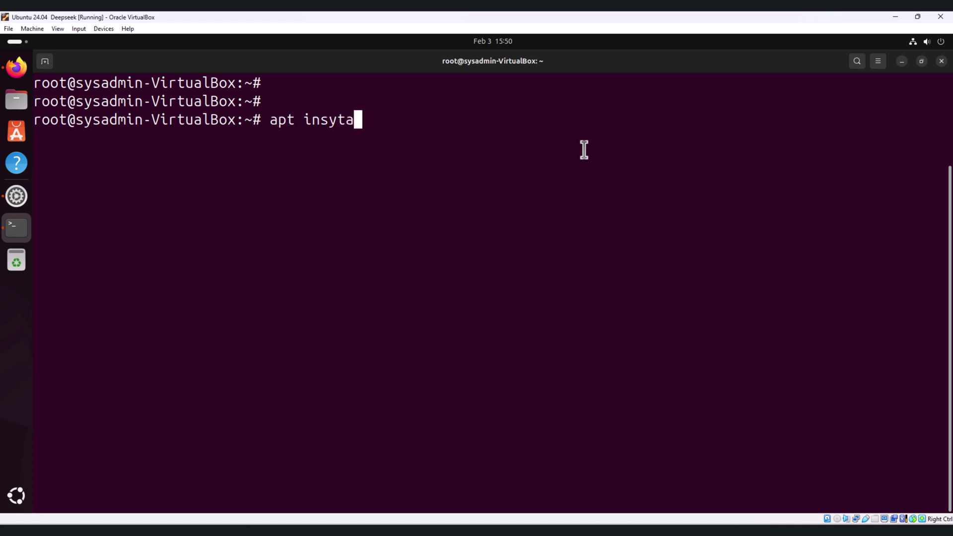
key(BackSpace)
key(BackSpace)
key(BackSpace)
key(BackSpace)
text(tall )
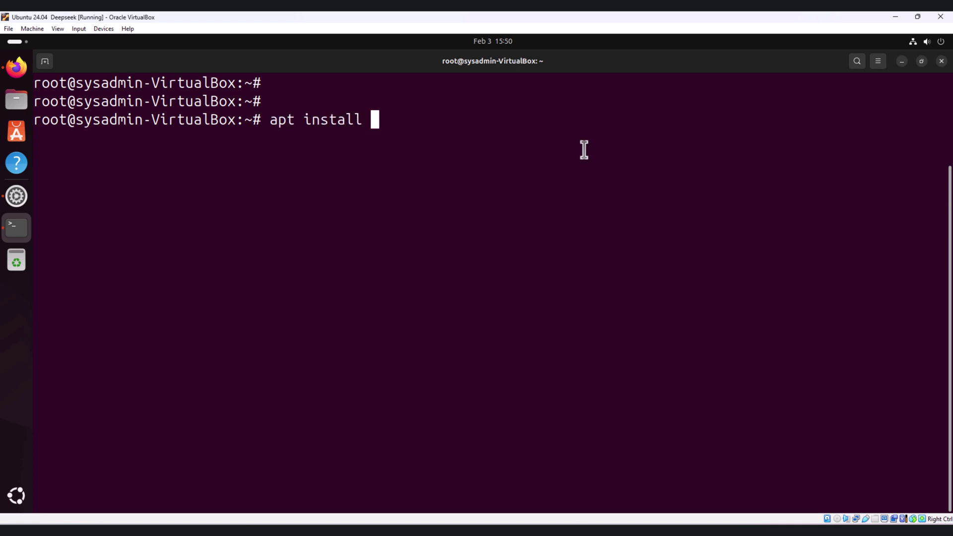
text(python3)
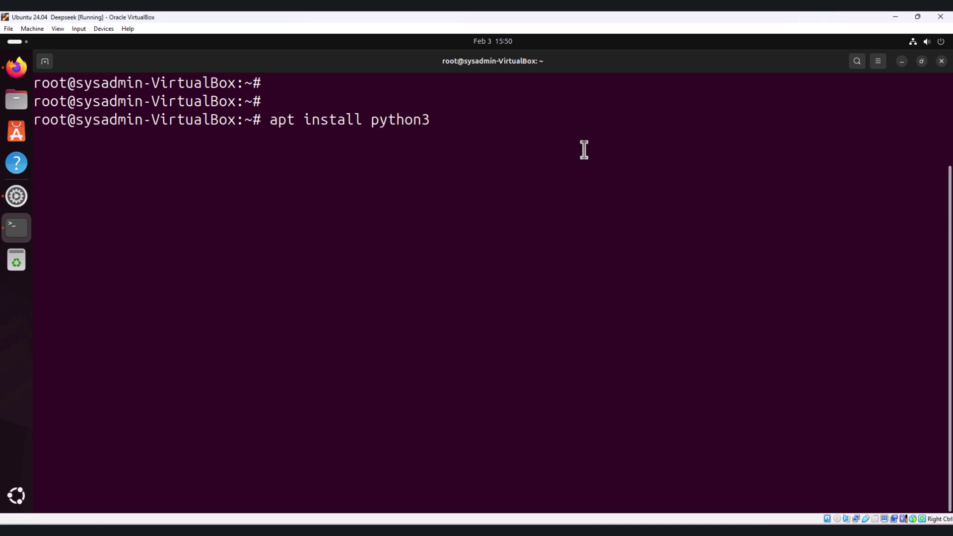
text(-venv)
Install the python3-venv packages, confirming the install with y.
key(Return)
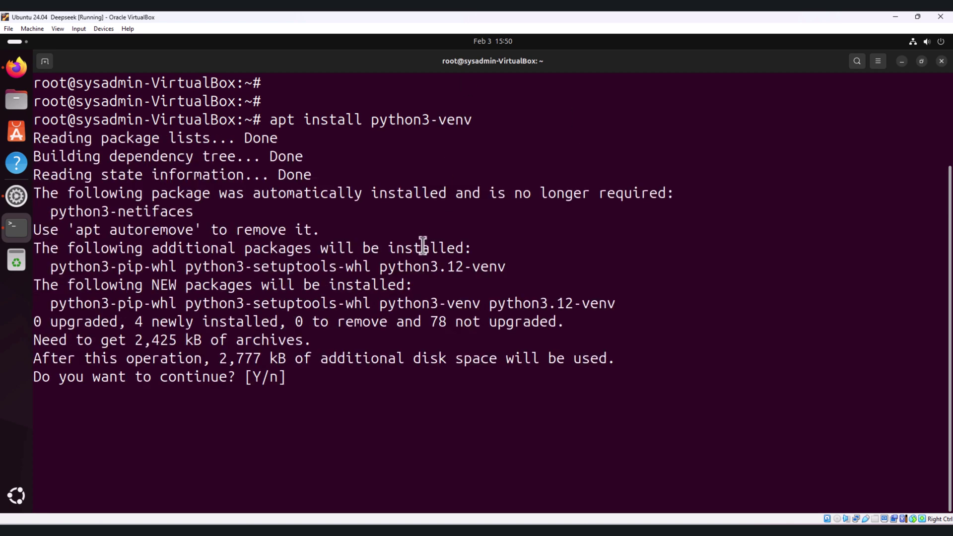
text(y)
key(Return)
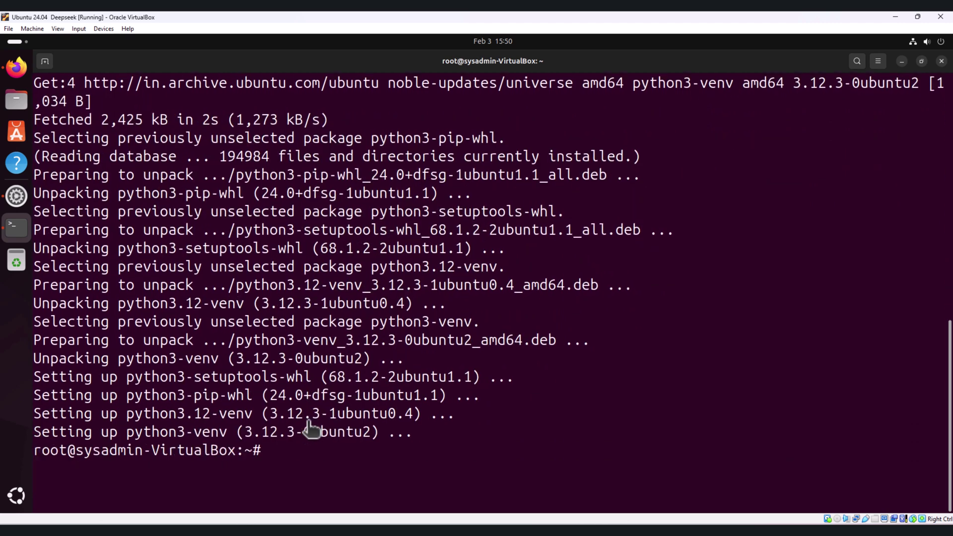
key(Return)
key(Return)
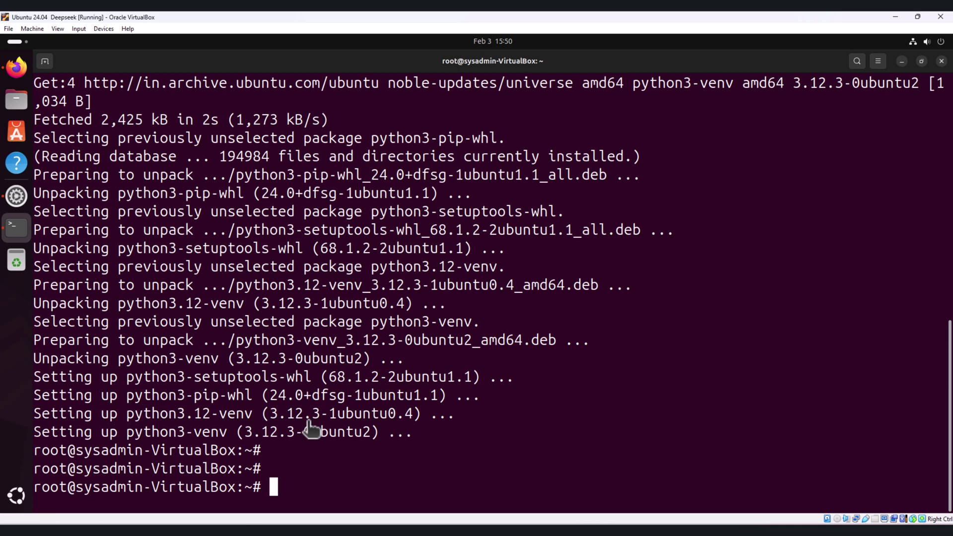
Create the virtual environment with python3 -m venv ~/open-webui-venv.
text(python)
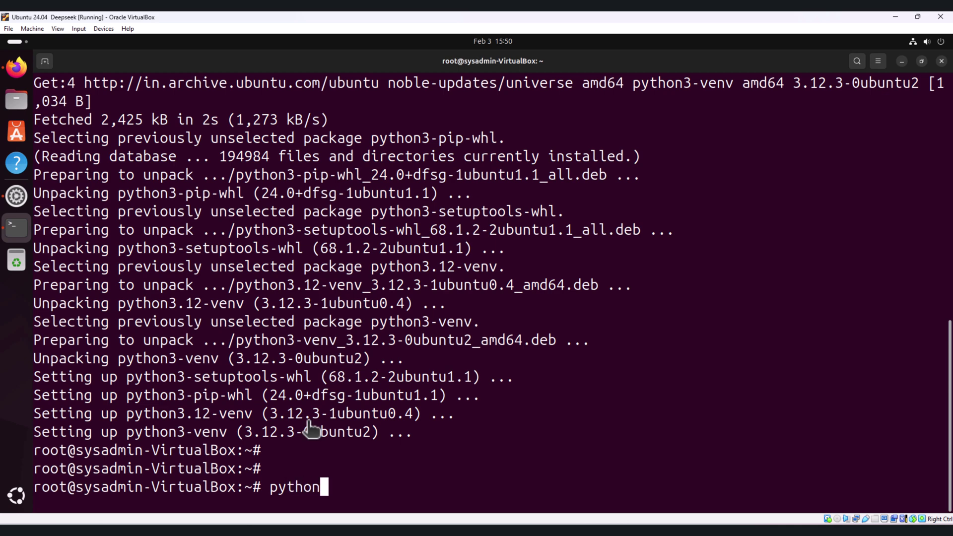
text(3 -m ve)
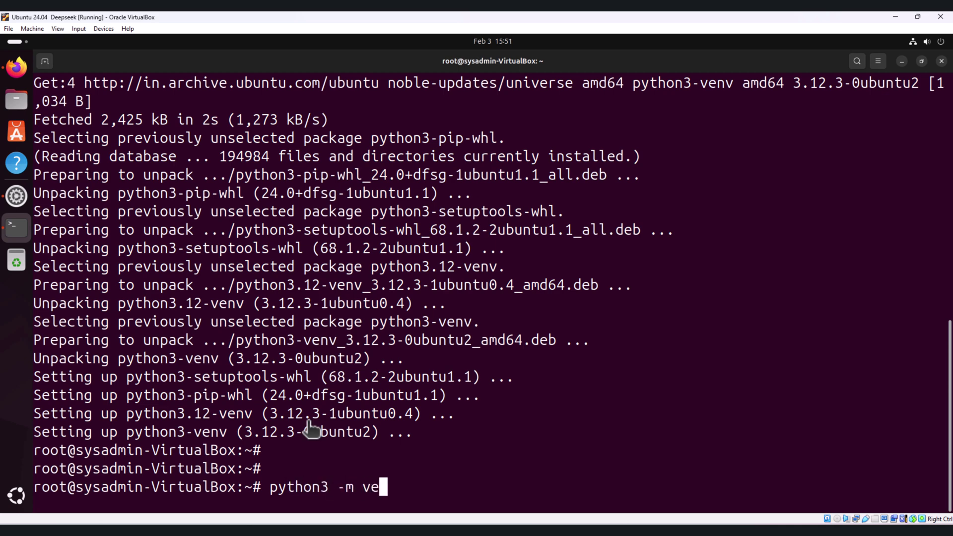
text(nv ~/opn)
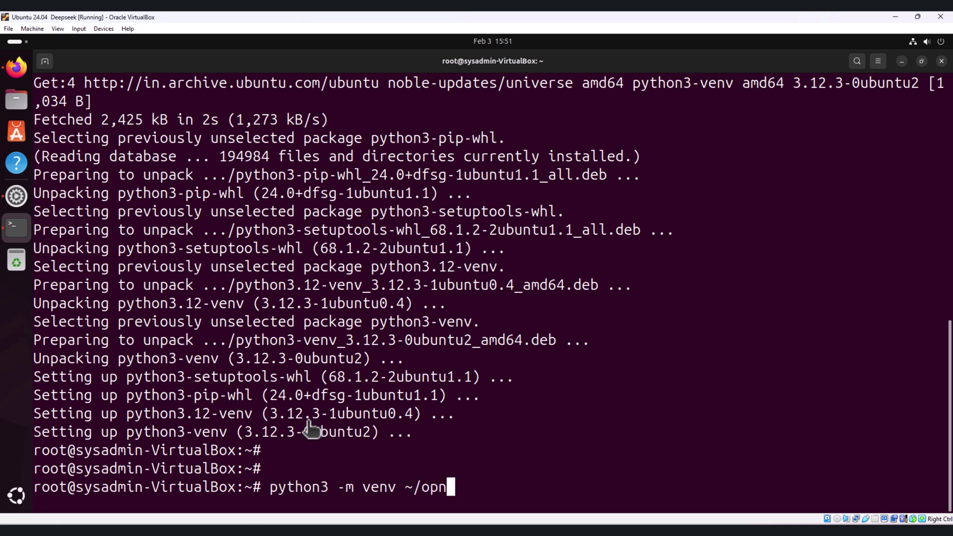
key(BackSpace)
text(en-webiu)
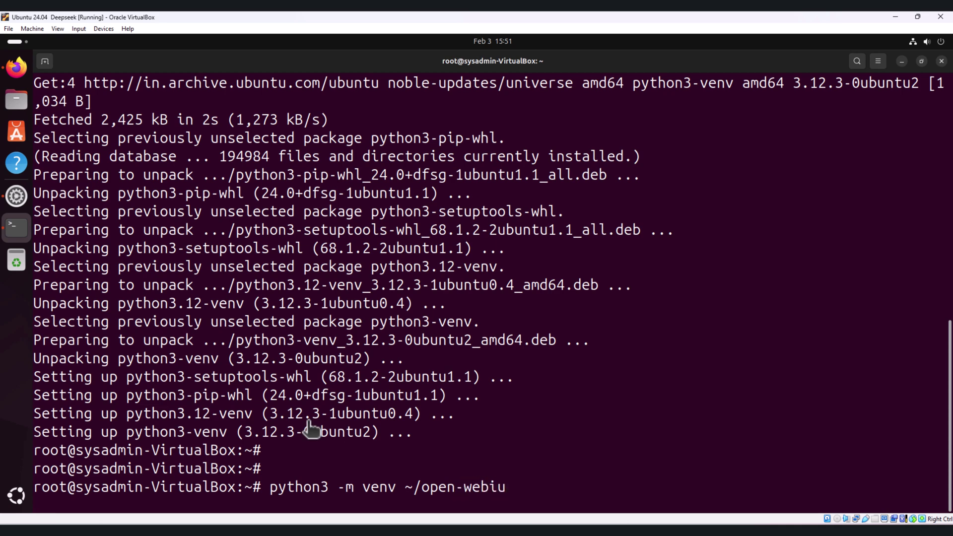
key(BackSpace)
key(BackSpace)
text(uio)
key(BackSpace)
text(-venv)
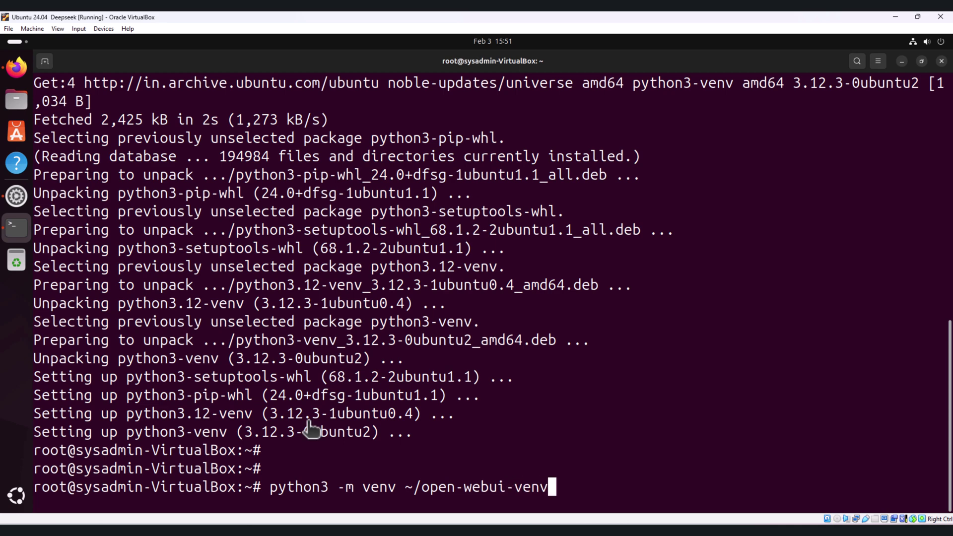
key(Return)
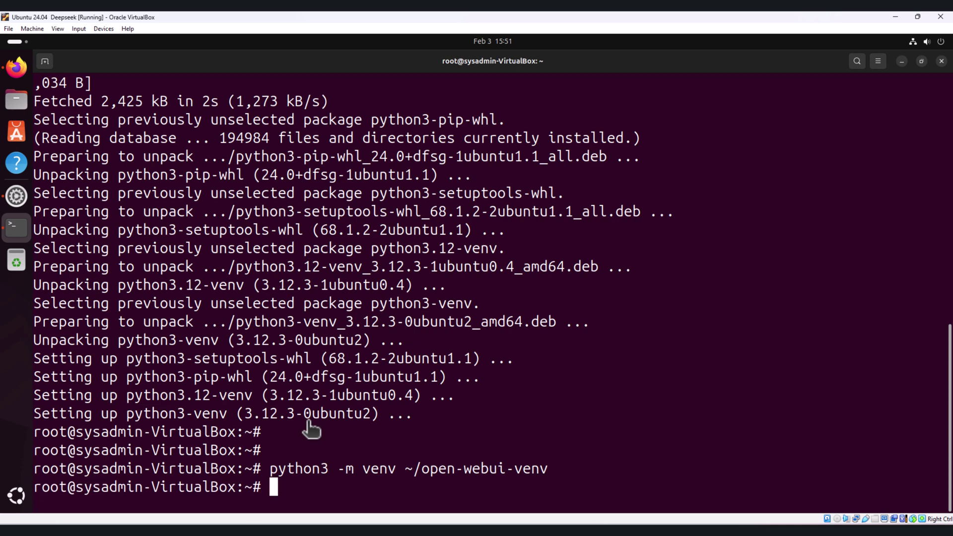
Activate the environment with source ~/open-webui-venv/bin/activate.
key(Return)
key(Return)
text(source )
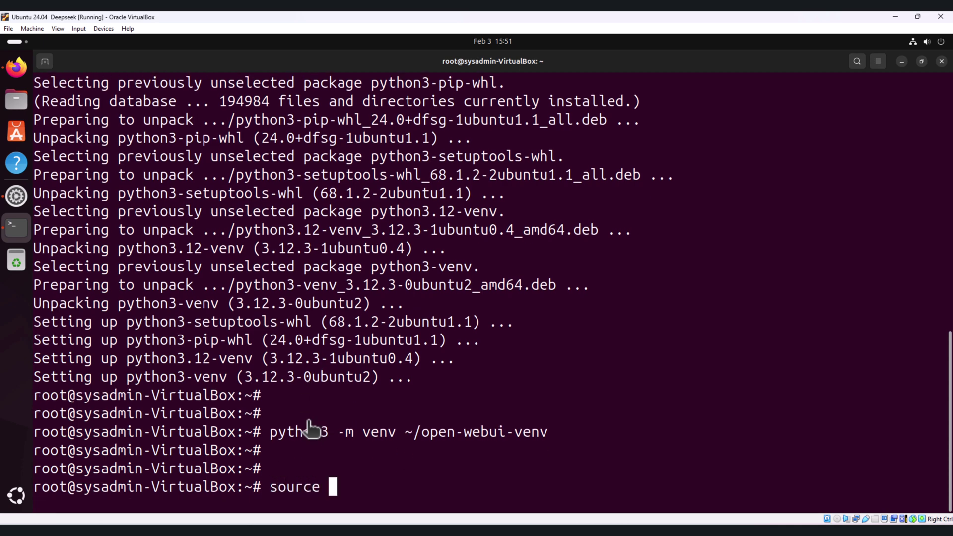
text(~/)
drag(423, 431, 551, 430)
middle_click(550, 431)
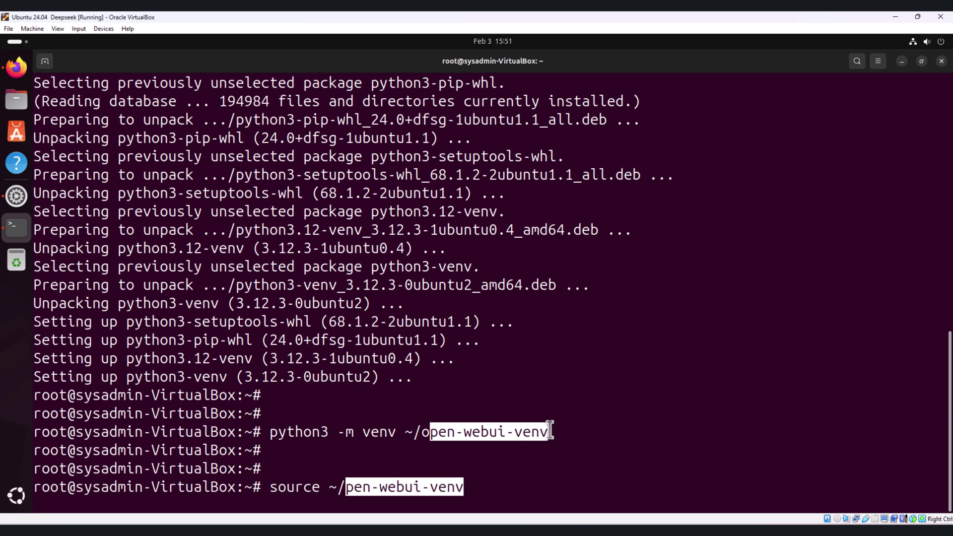
key(Left)
key(Left)
key(Left)
key(Left)
key(Left)
key(Left)
key(Left)
key(Left)
key(Left)
key(Left)
key(Left)
key(Left)
key(Left)
key(Left)
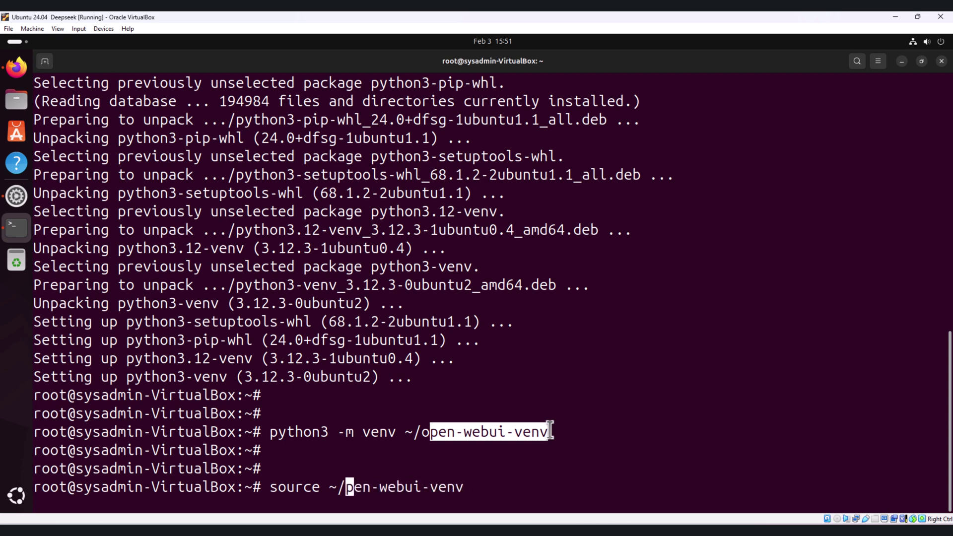
text(o)
key(End)
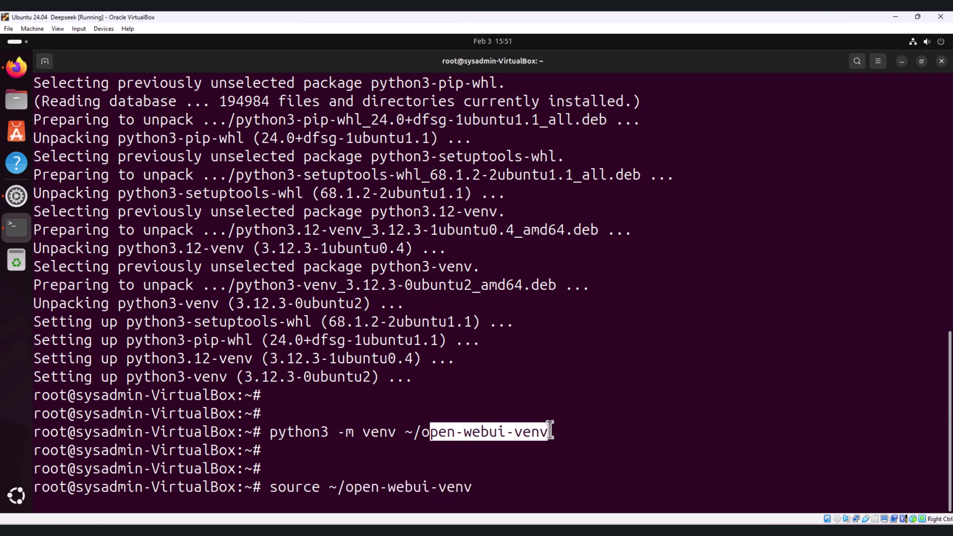
text(/bin/act)
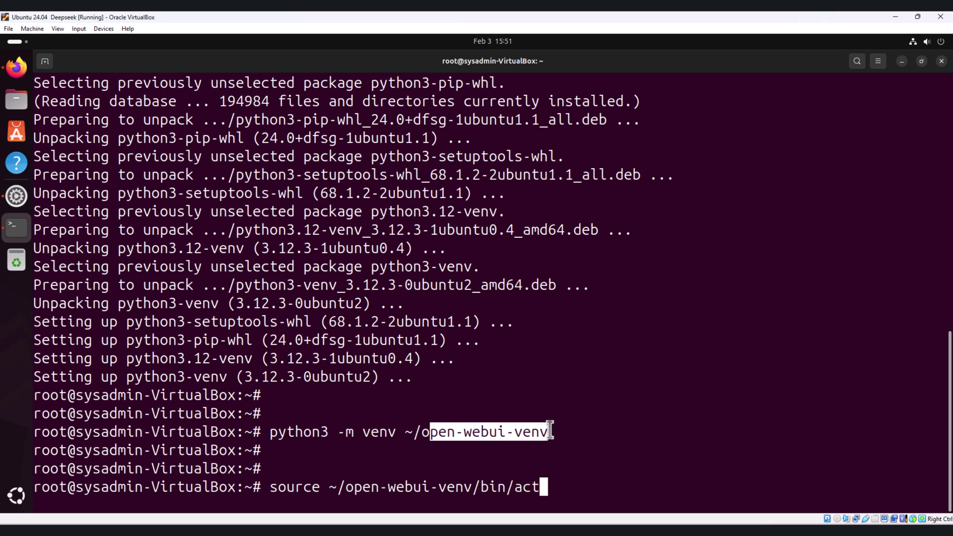
text(ivate)
key(Return)
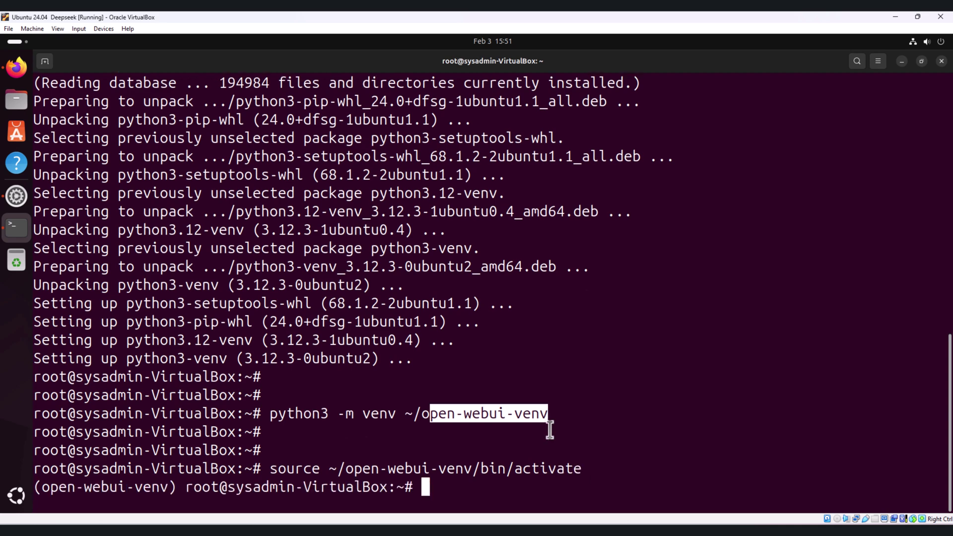
Highlight the activation line and the open-webui-venv prefix on the prompt.
key(Return)
key(Return)
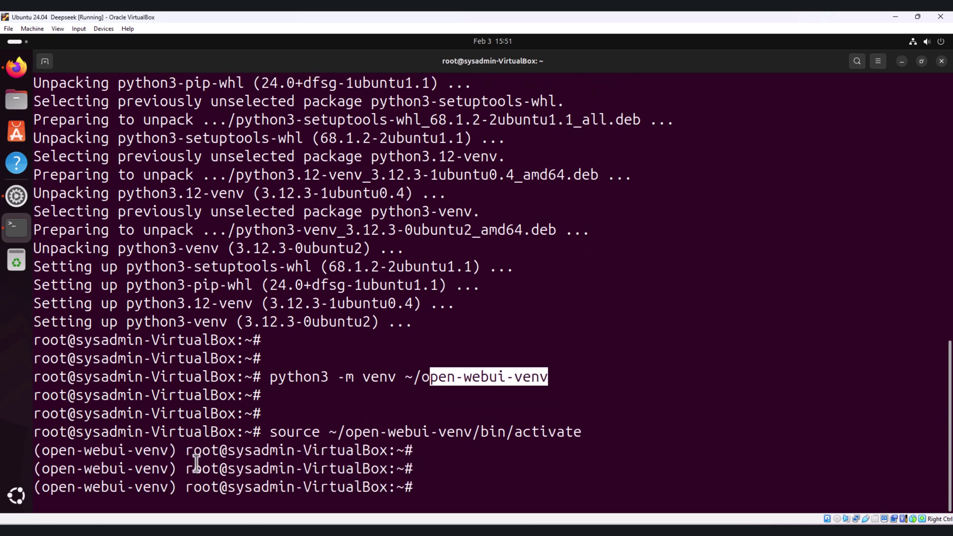
triple_click(75, 427)
click(78, 426)
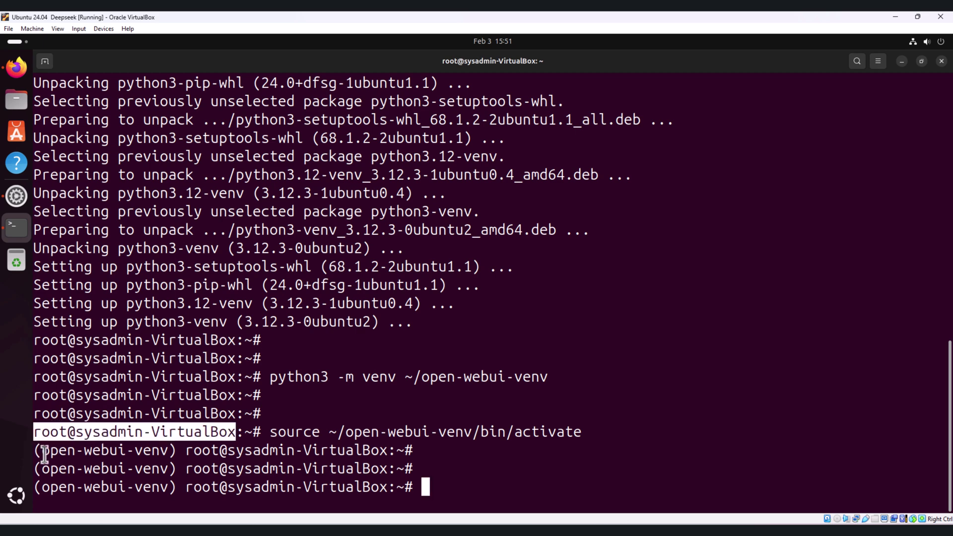
drag(42, 452, 172, 449)
click(470, 473)
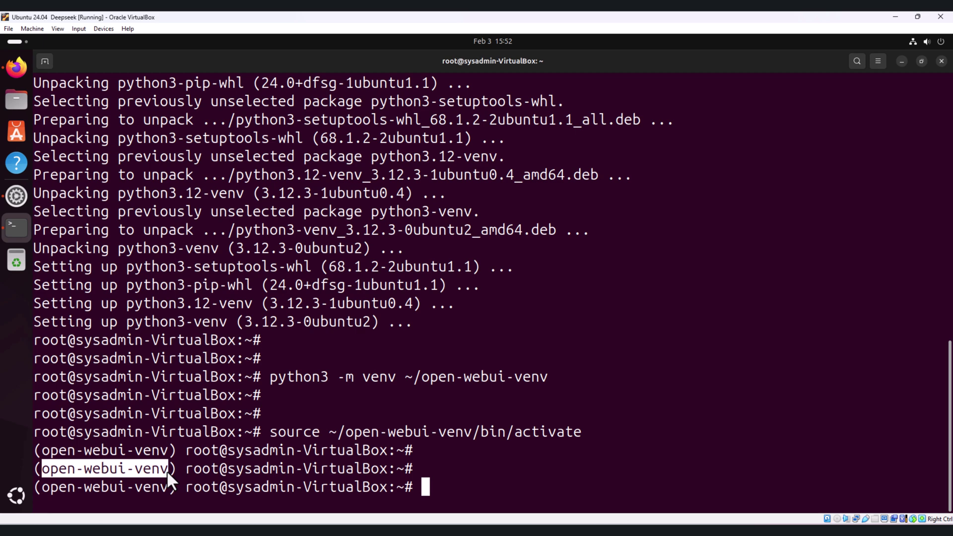
Run pip install open-webui, pulling in torch 2.6.0 and transformers 4.48.2.
text(pip)
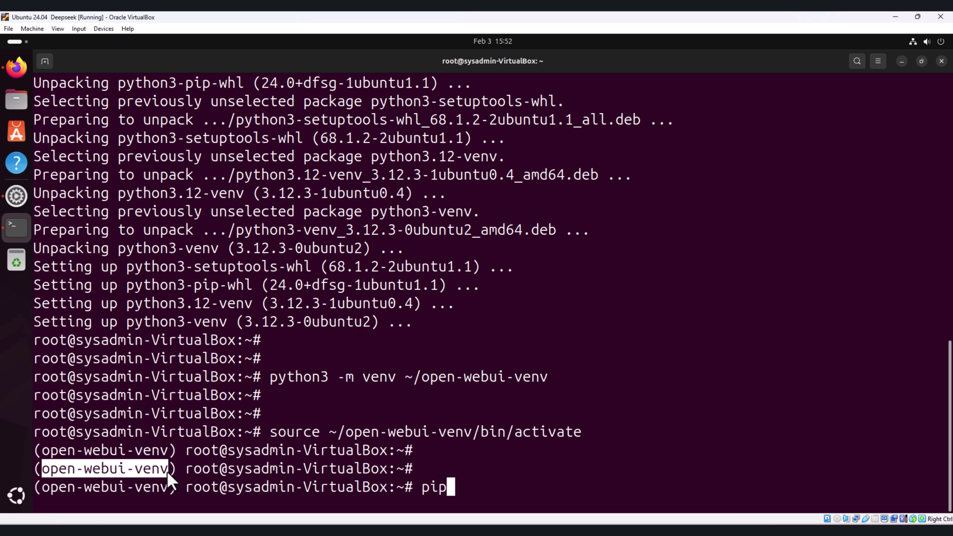
text( install )
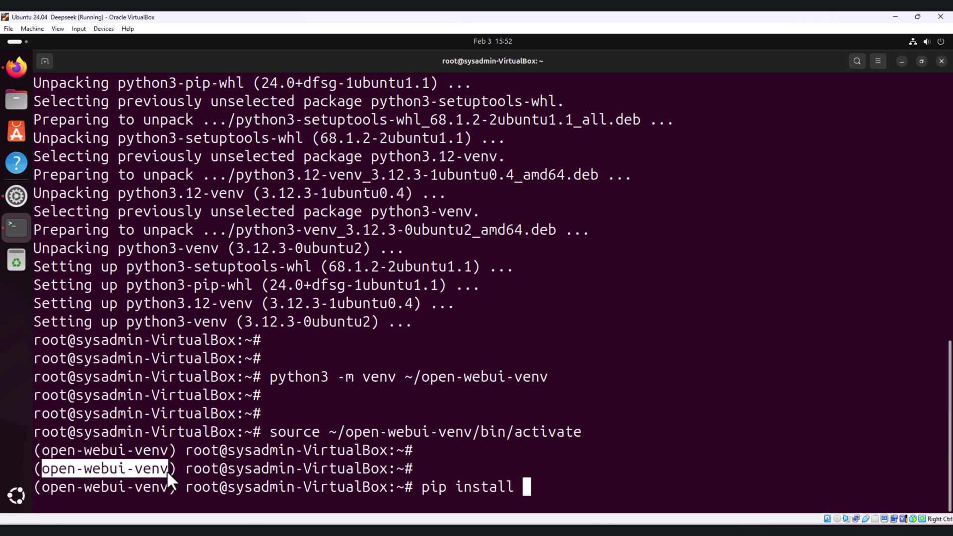
text(open-webui)
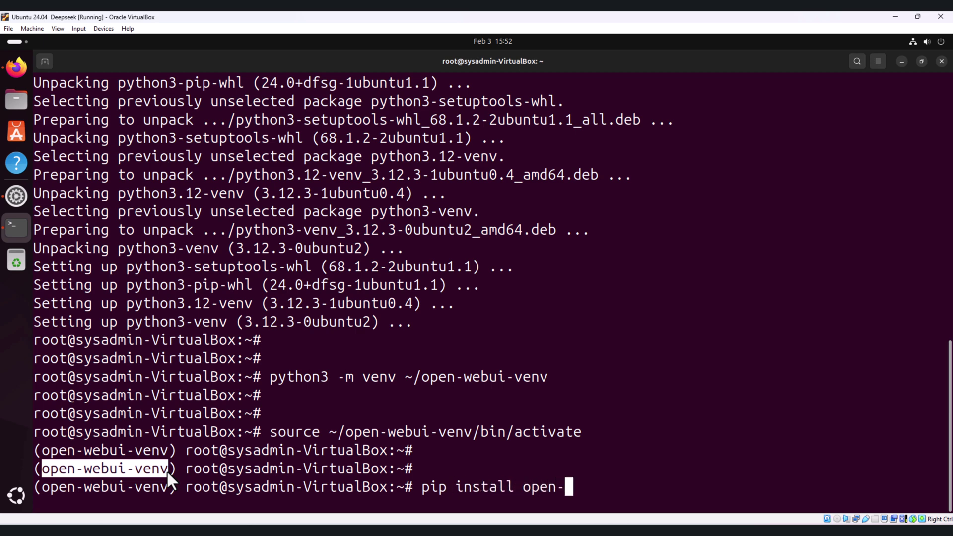
key(Return)
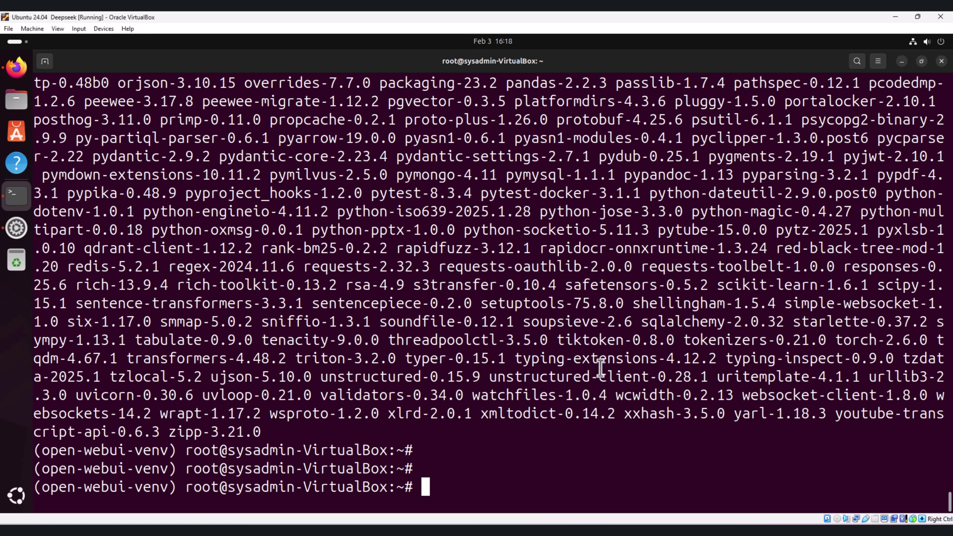
text(open)
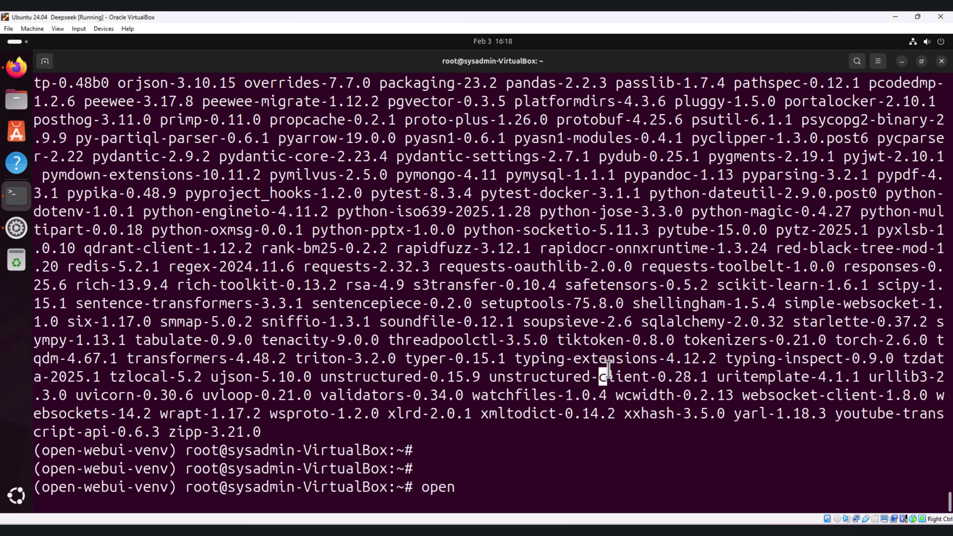
text(-webui serv)
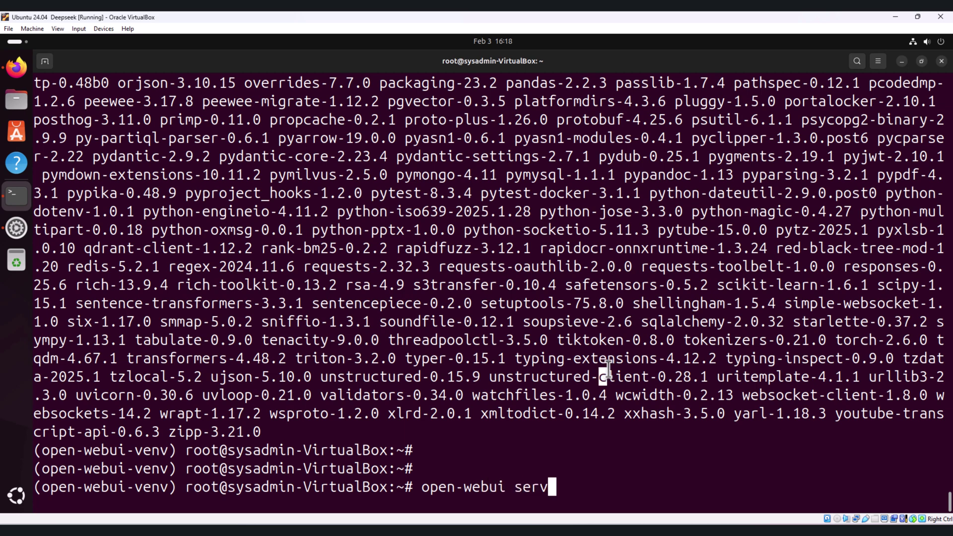
text(e)
key(Return)
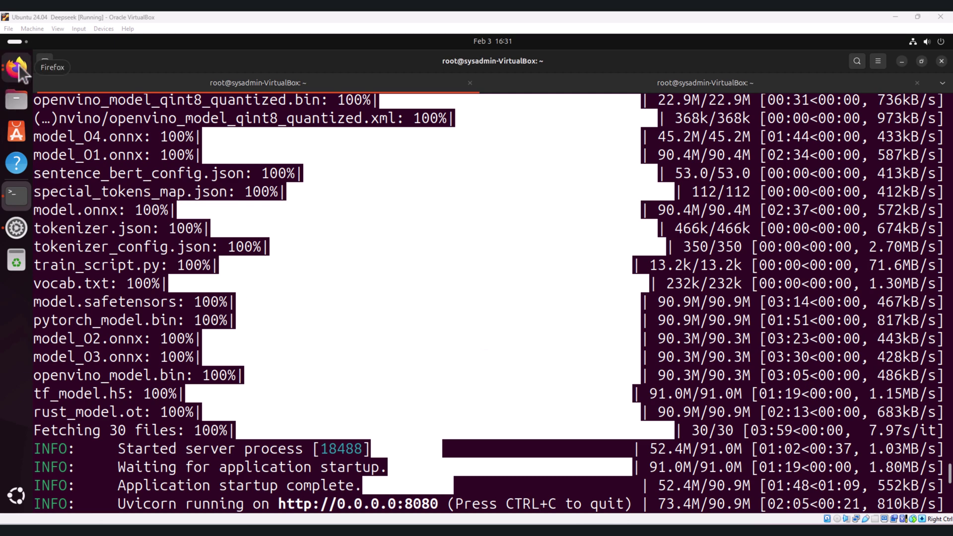
In Firefox at 192.168.56.107:8080, continue from the splash page with Get started.
click(18, 66)
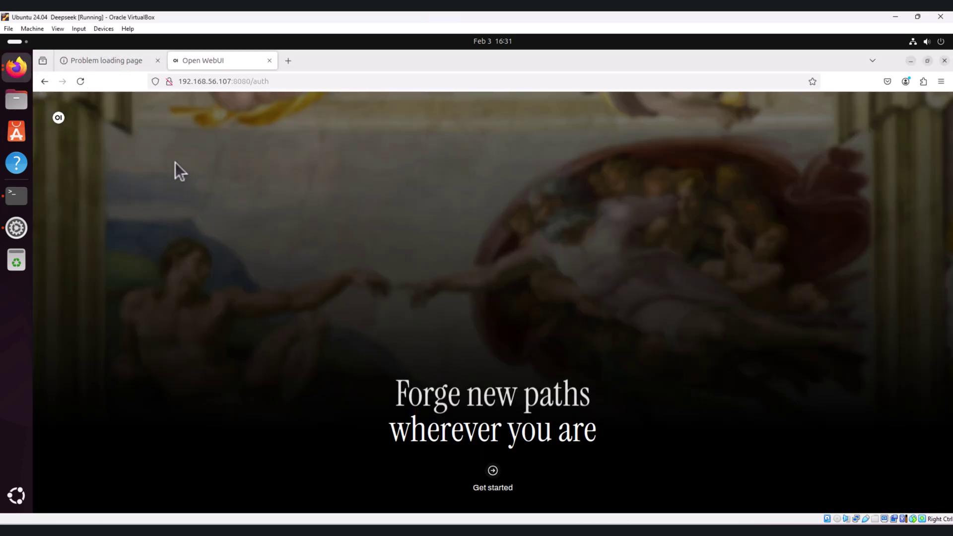
drag(178, 81, 249, 82)
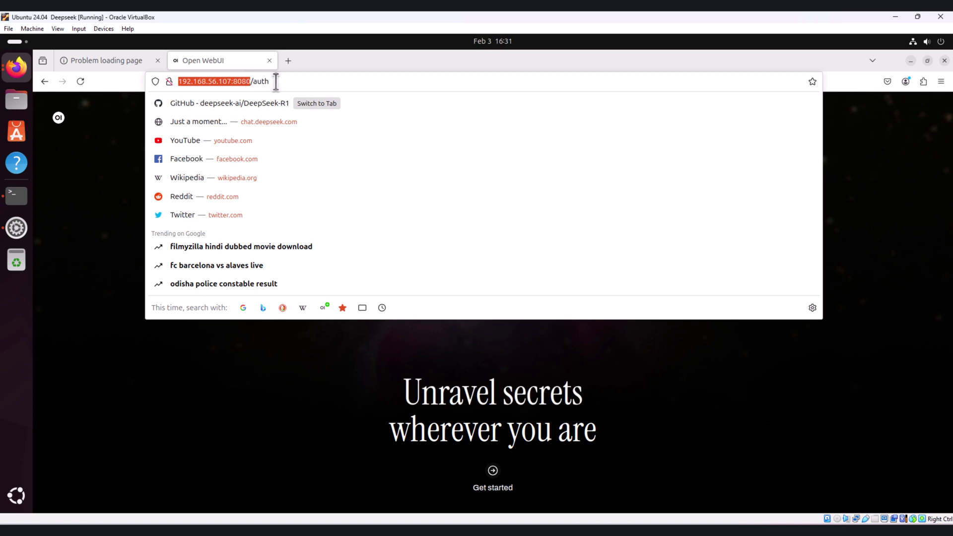
click(95, 147)
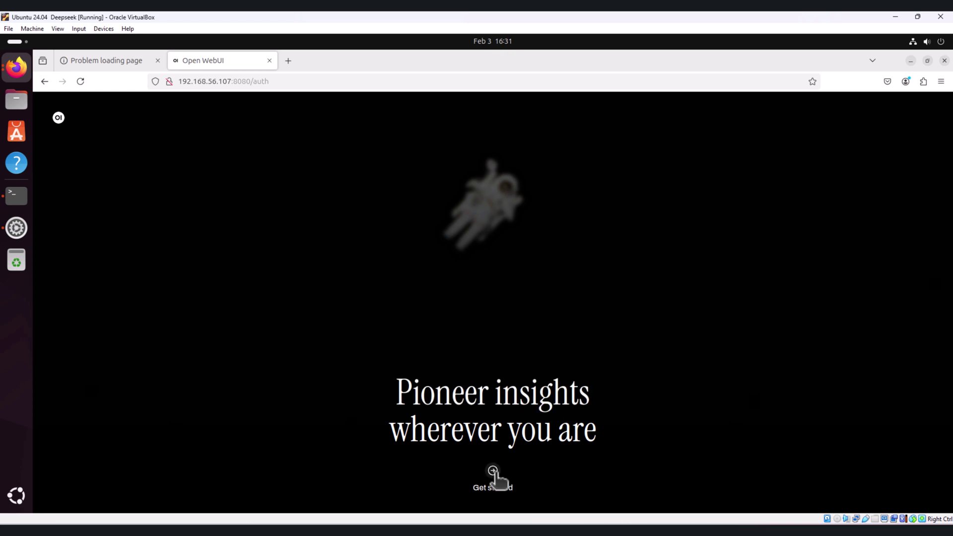
click(493, 472)
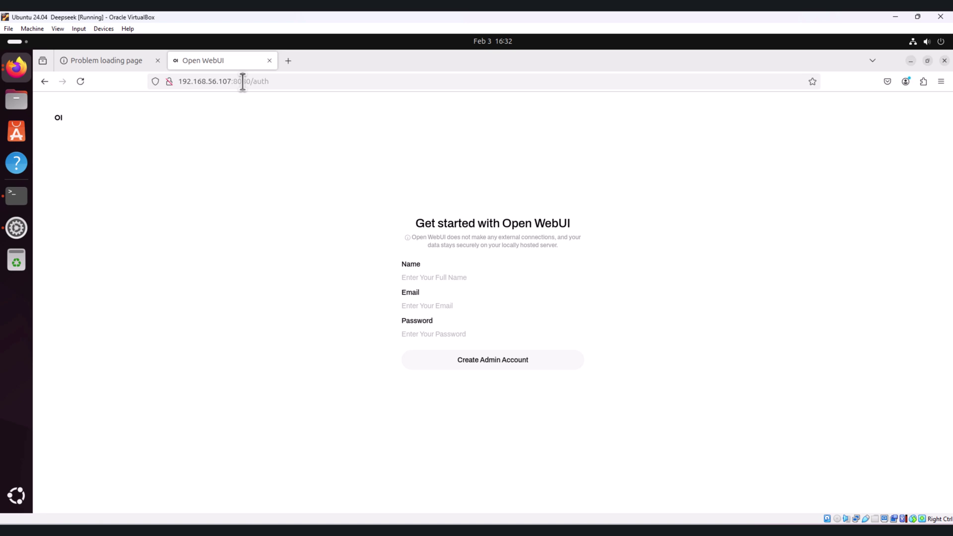
Create the admin account named sysadmin with an e-mail address and password.
click(421, 280)
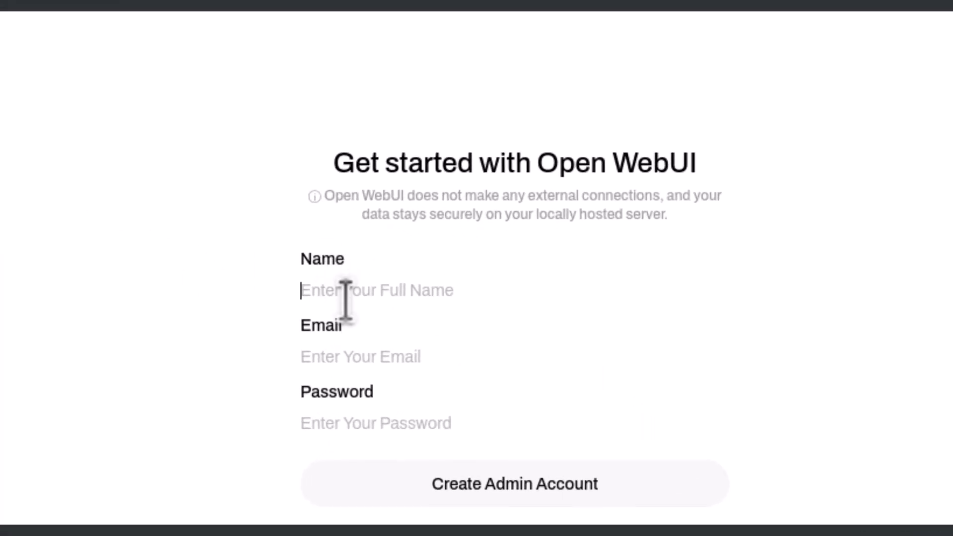
text(sysadmin)
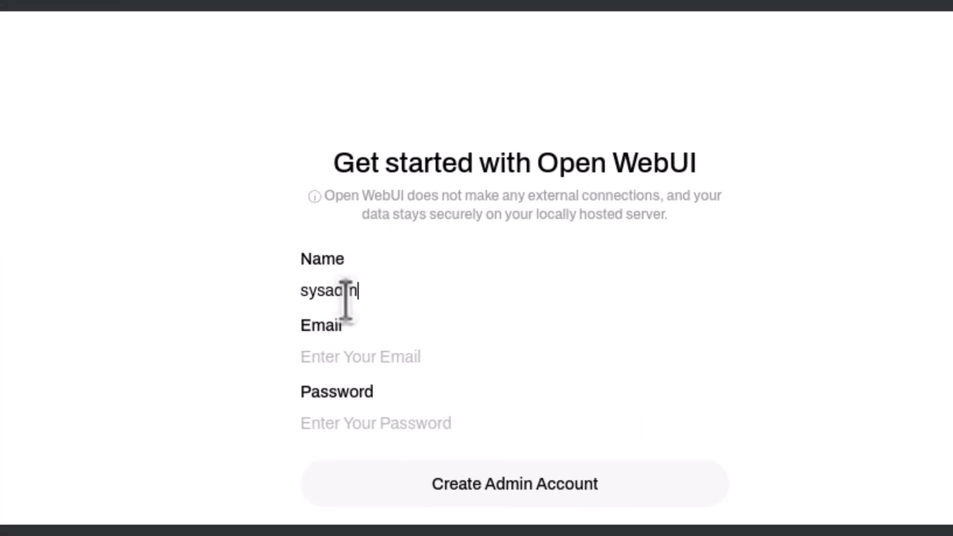
key(Tab)
text(sample@gm)
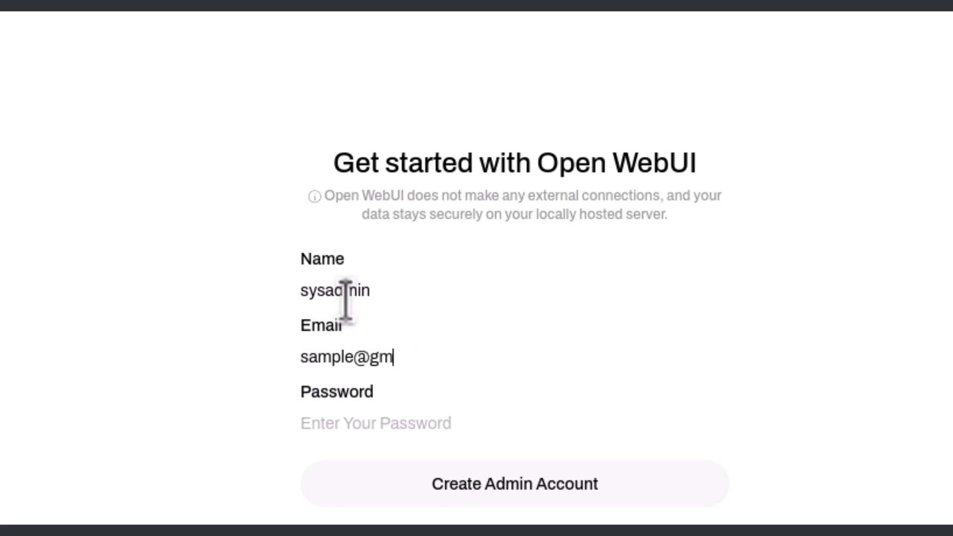
text(ail.com)
key(Tab)
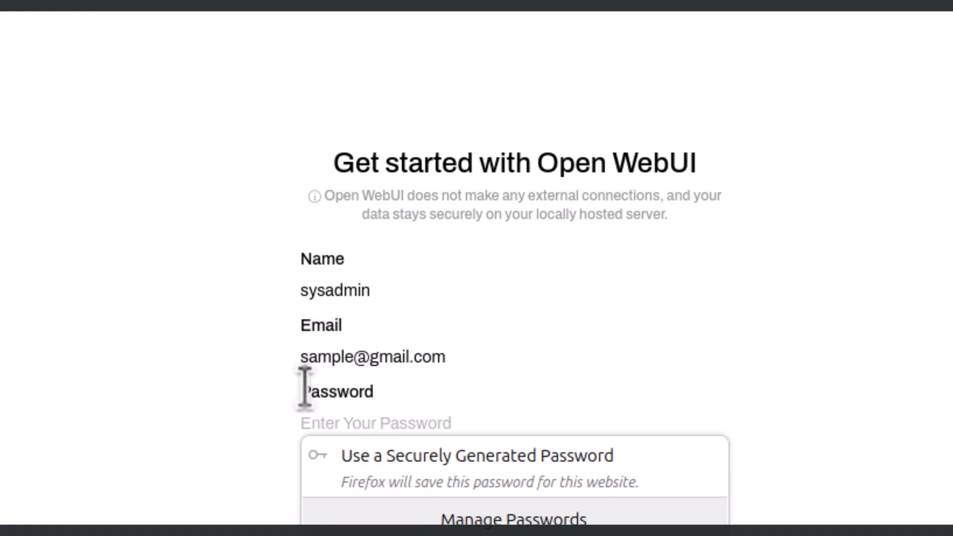
click(252, 425)
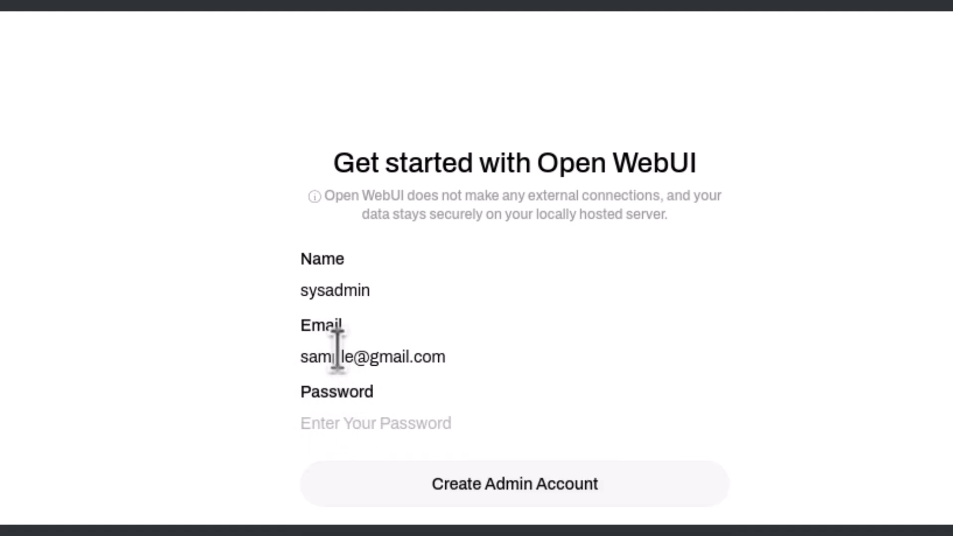
double_click(336, 347)
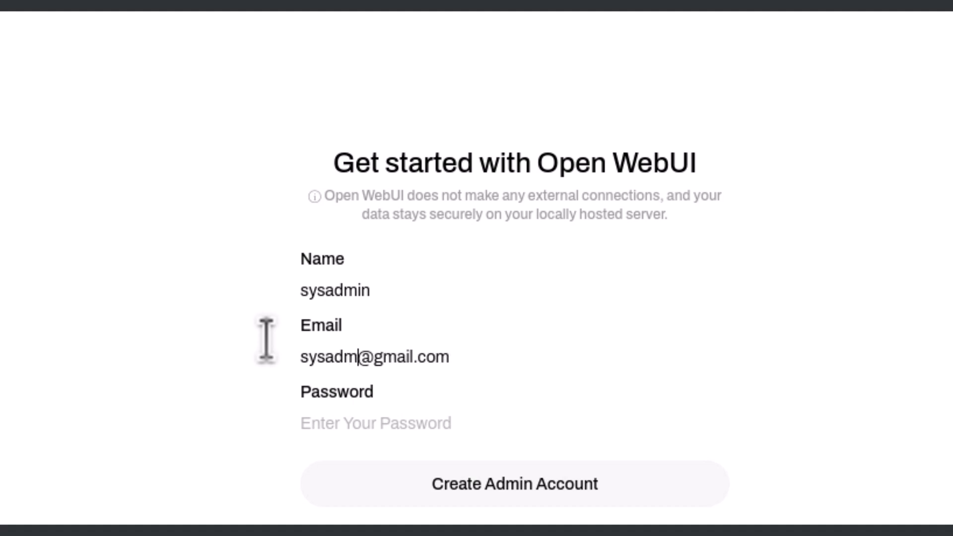
key(Tab)
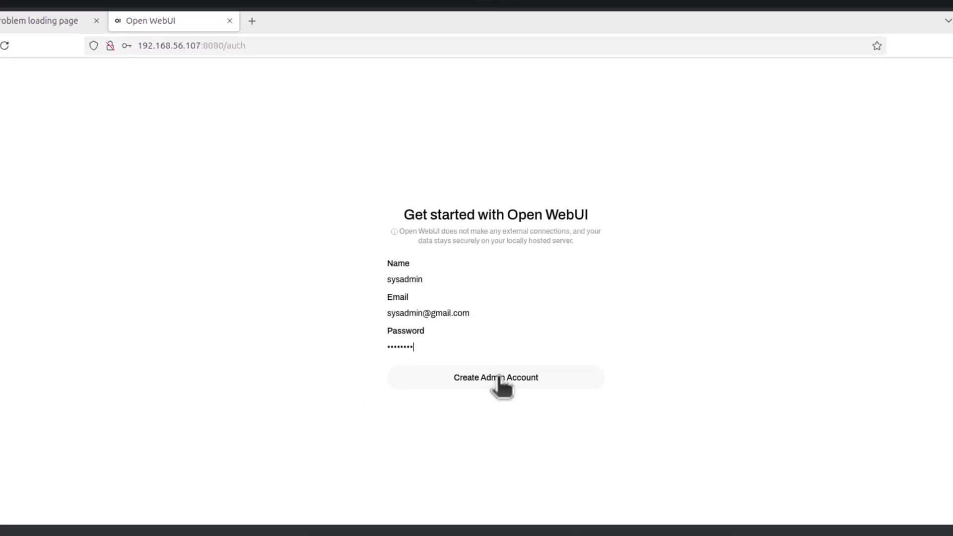
click(520, 479)
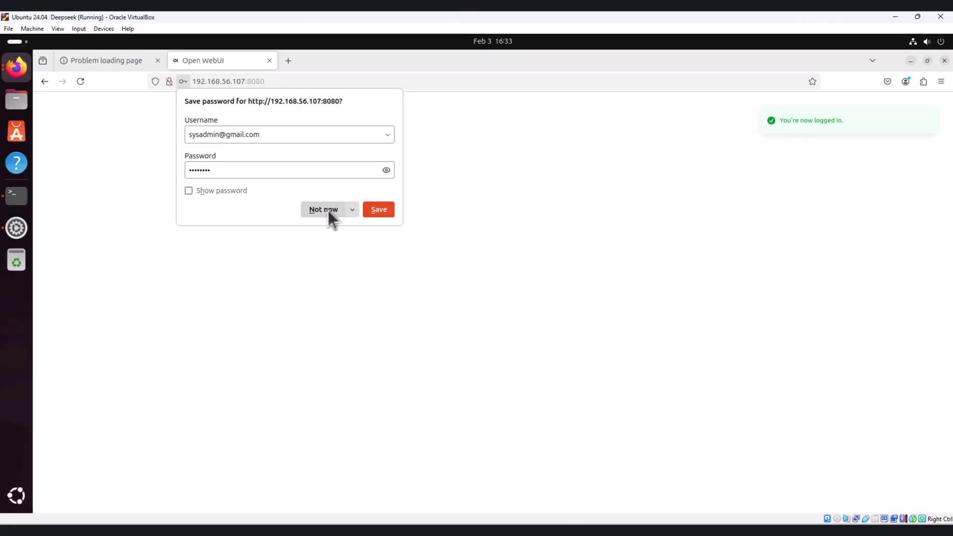
Decline Firefox's password save and dismiss the v0.5.7 What's New notes.
click(389, 207)
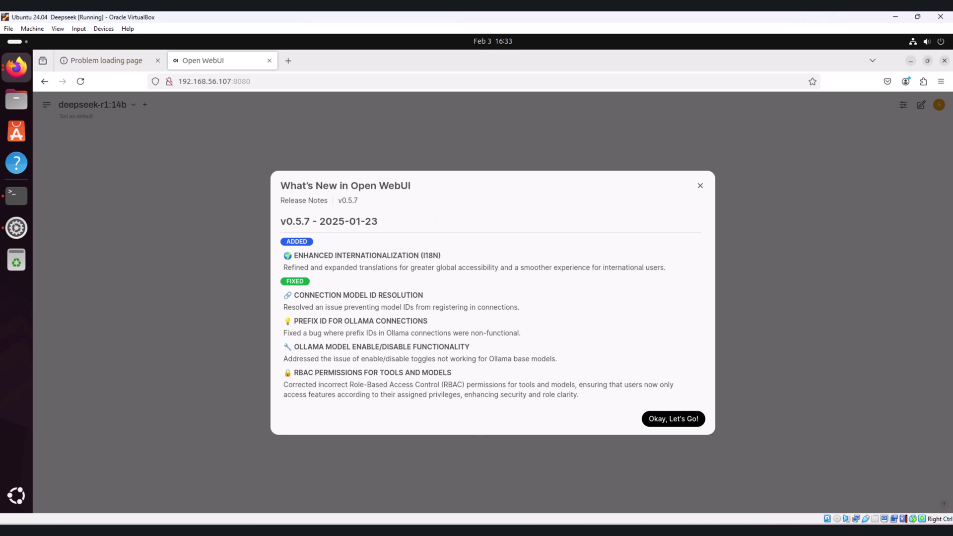
click(671, 420)
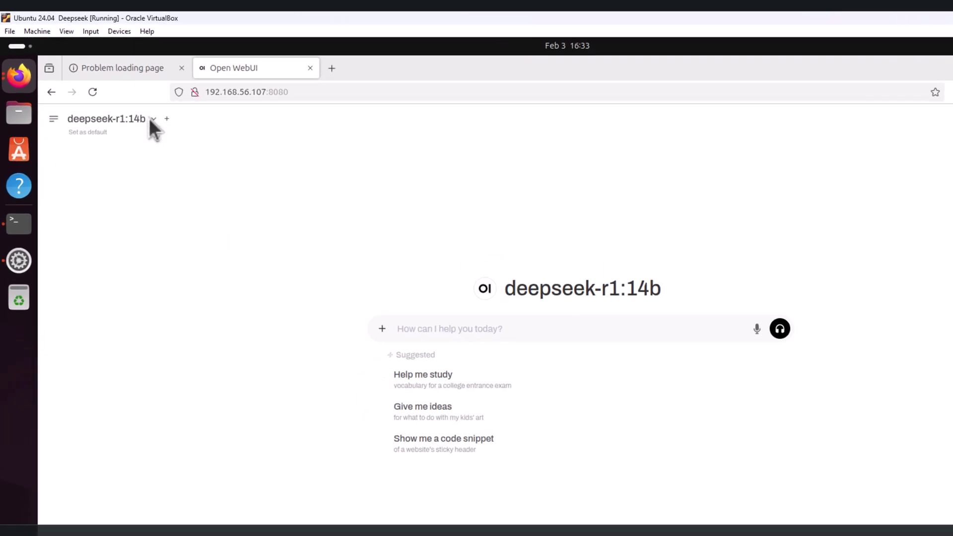
Open the model selector listing deepseek-r1:14b, deepseek-r1:1.5b and Arena Model.
click(133, 105)
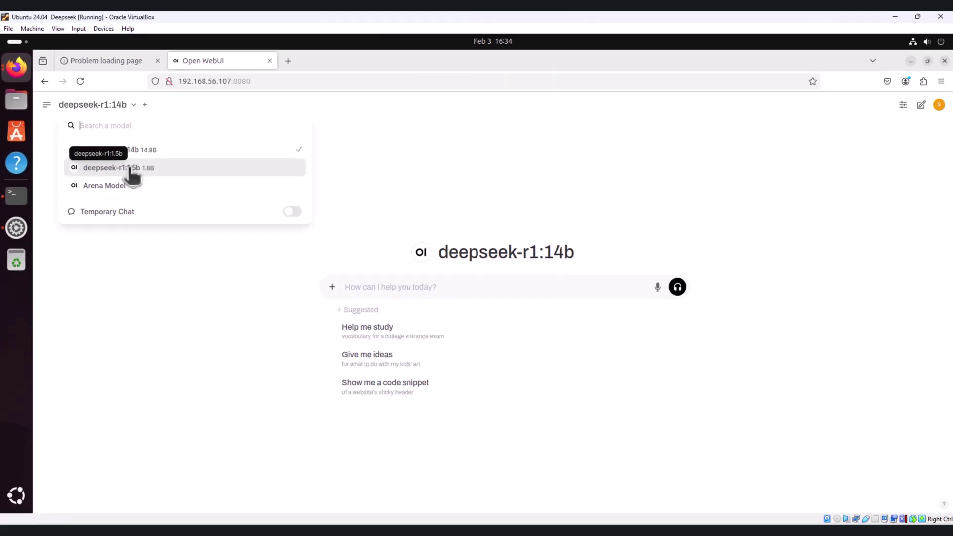
Check deepseek-r1's size variants on its Ollama page in the other Firefox window.
click(20, 74)
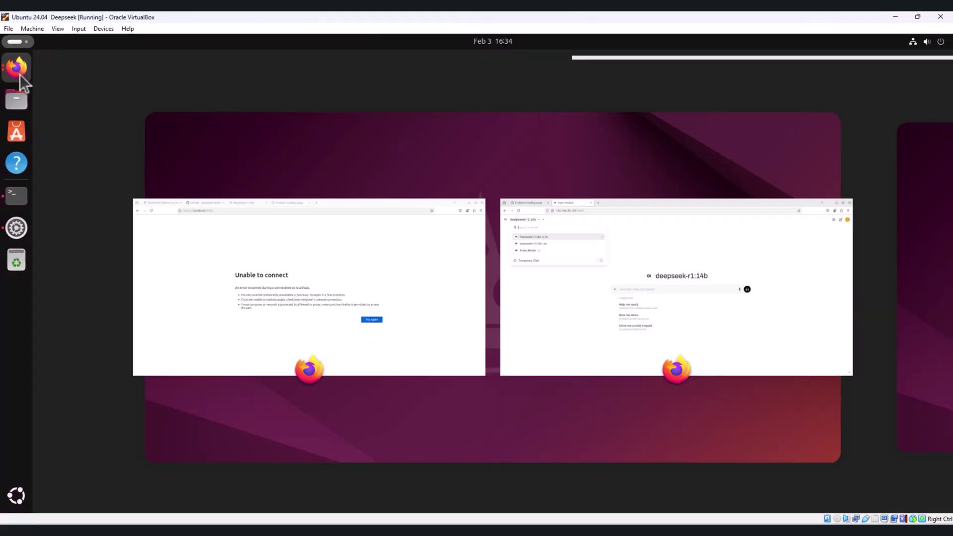
click(401, 257)
click(336, 55)
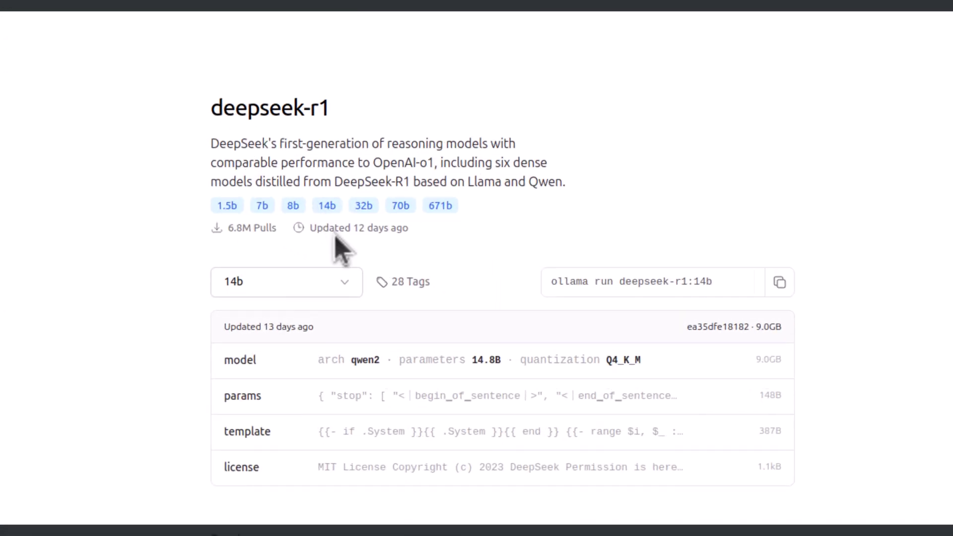
click(390, 293)
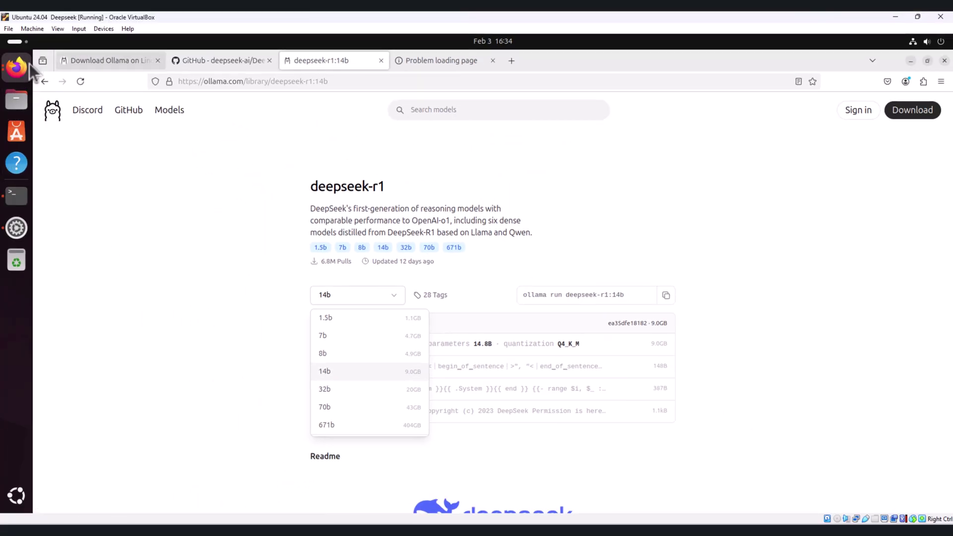
click(17, 67)
Switch the chat to deepseek-r1:1.5b and send the question 'what iu deepseek'.
click(501, 255)
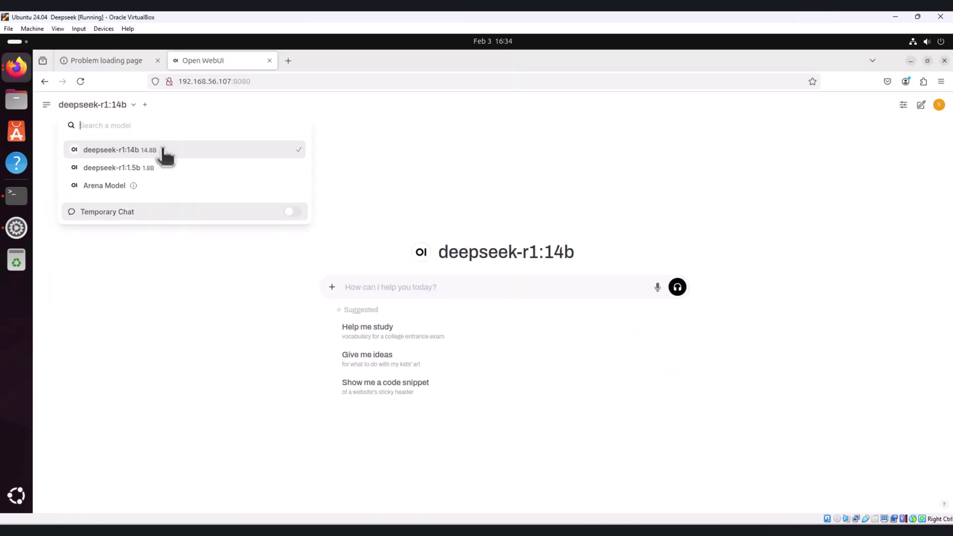
click(161, 168)
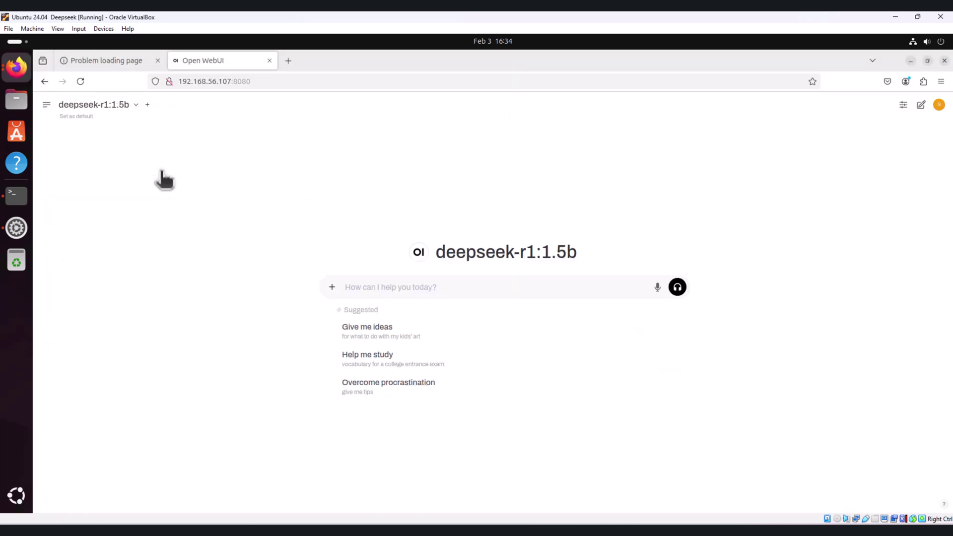
click(377, 287)
text(what iu)
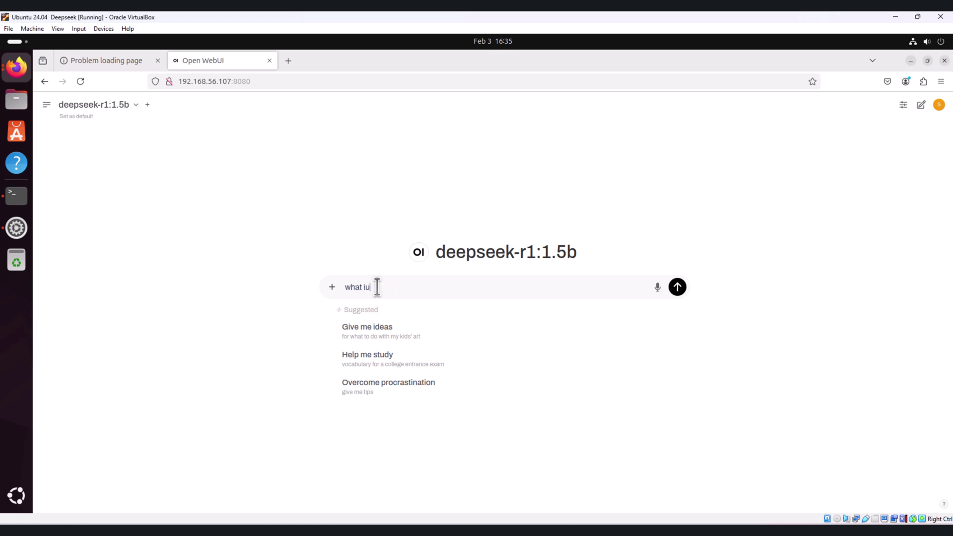
text( deepseek)
key(Return)
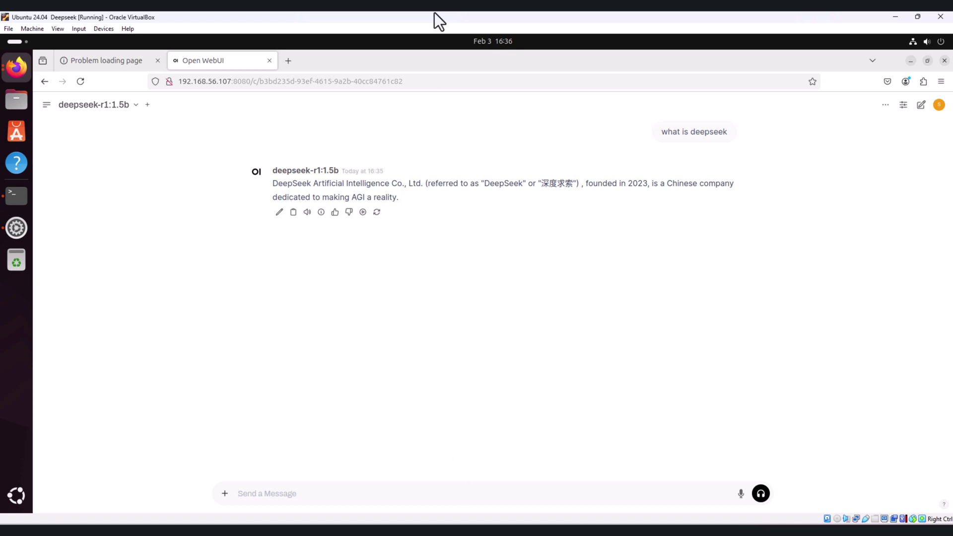
Send 'what is devops?' to deepseek-r1:1.5b and let its answer begin streaming.
text(what is devops?)
key(Return)
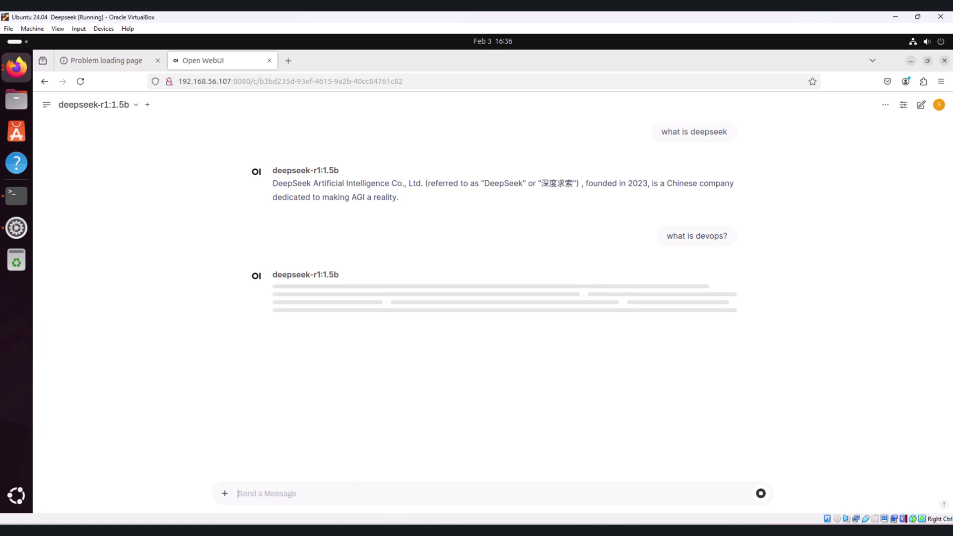
mouse_move(477, 532)
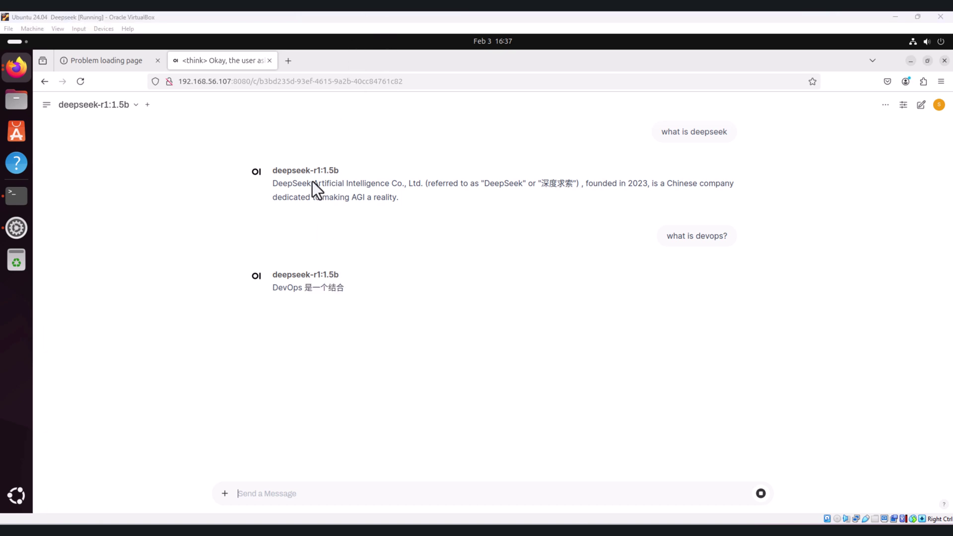
Stop the DevOps answer from generating any further.
click(128, 106)
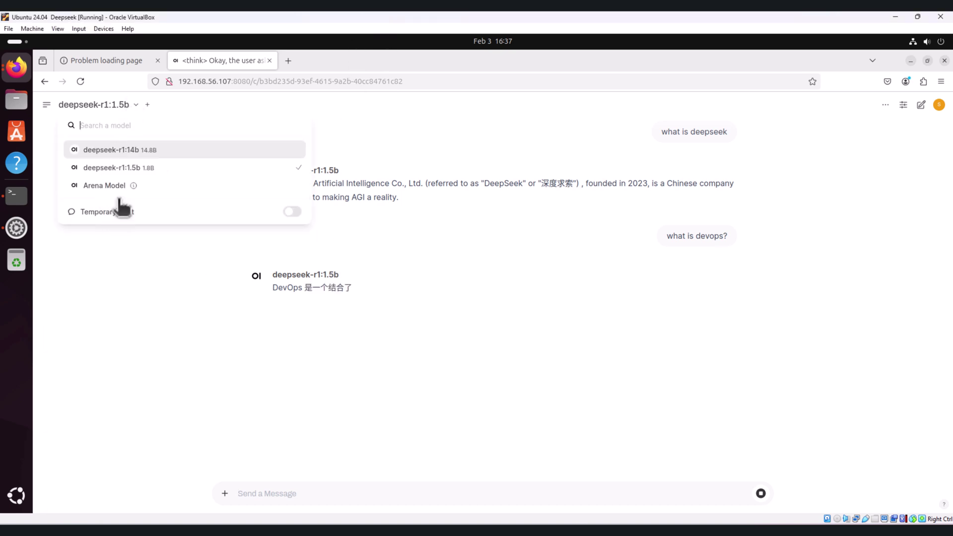
click(135, 167)
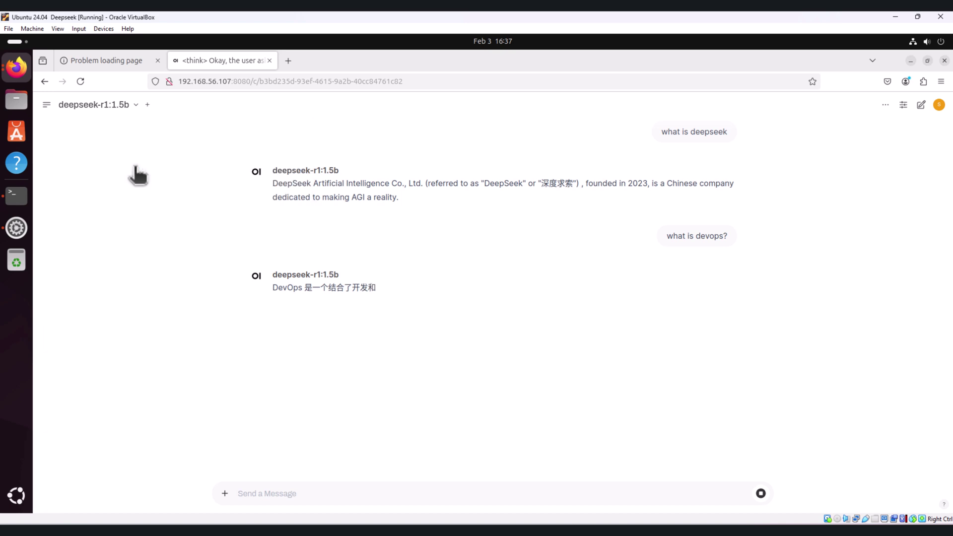
click(761, 493)
Select deepseek-r1:14b and add deepseek-r1:1.5b as a second side-by-side model.
click(135, 104)
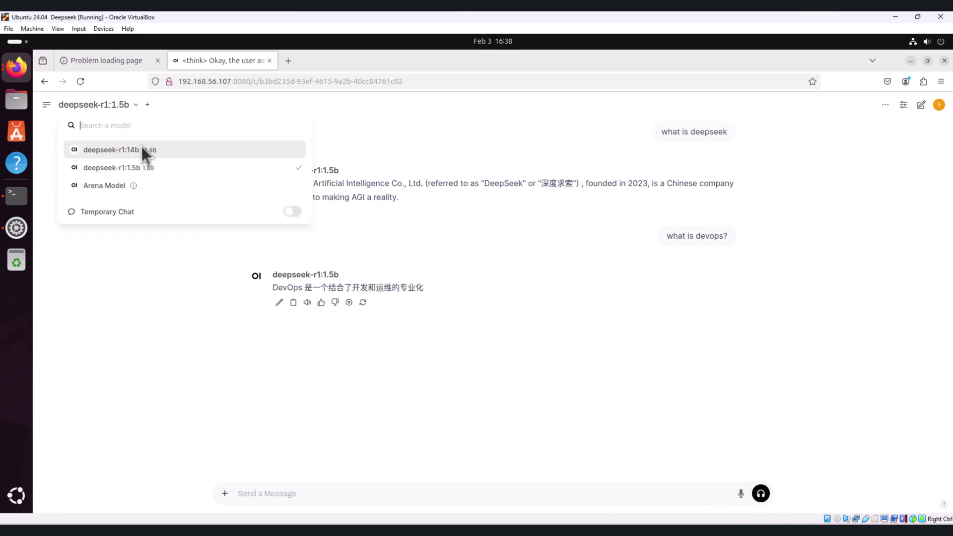
click(146, 151)
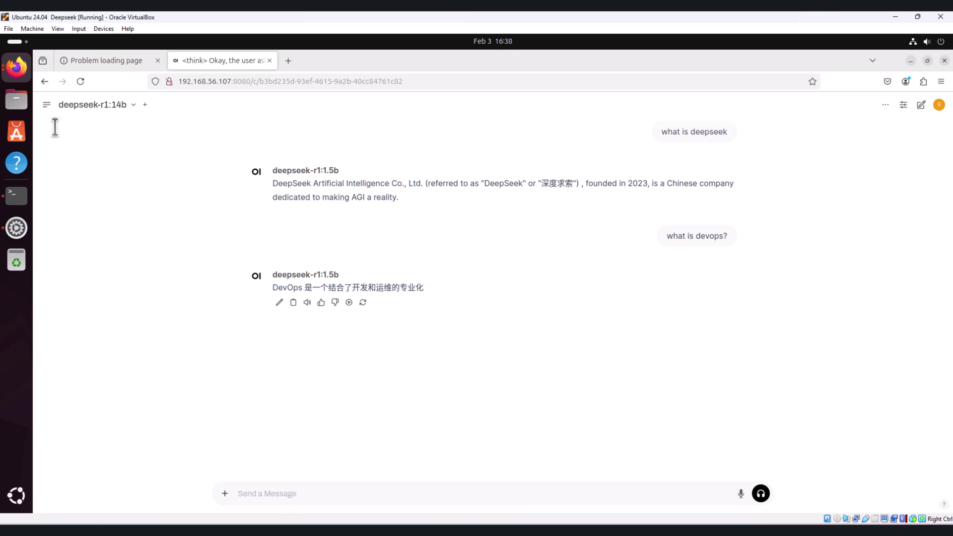
click(146, 105)
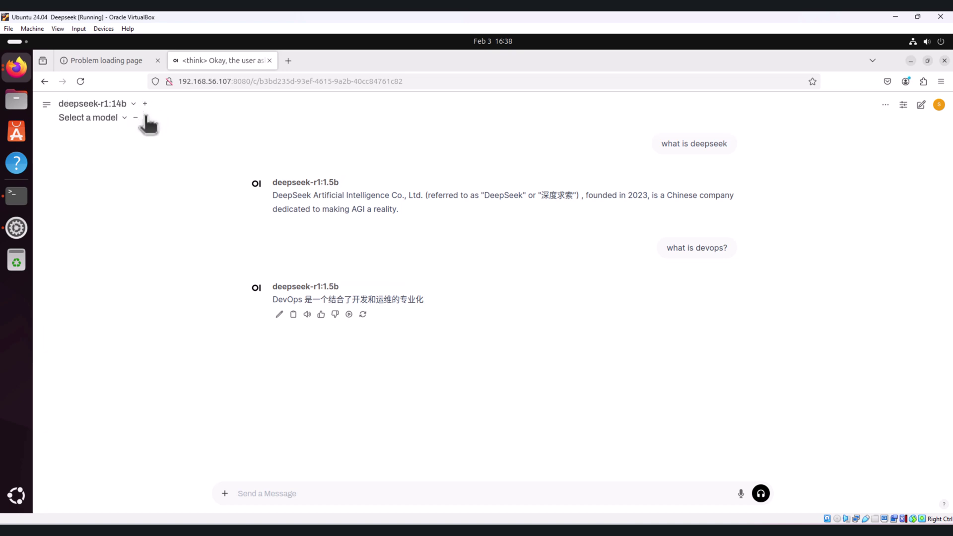
click(123, 118)
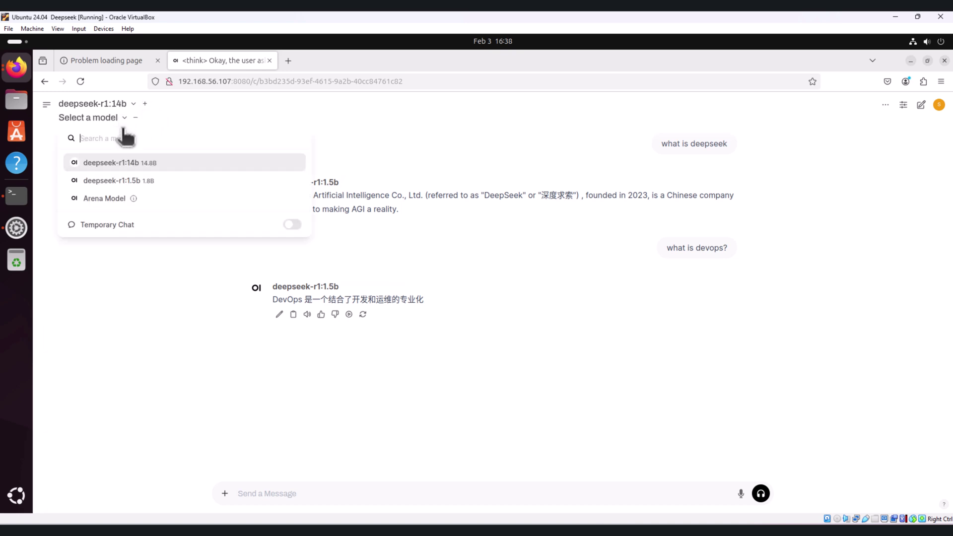
click(141, 181)
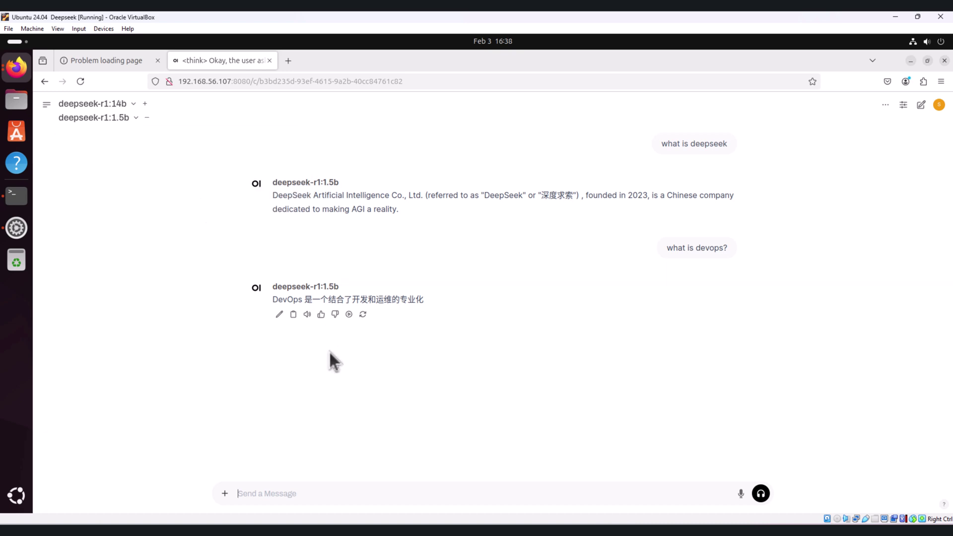
Send 'what is deeepseek' to both deepseek-r1:14b and deepseek-r1:1.5b at once.
text(what is deeepseek)
key(Return)
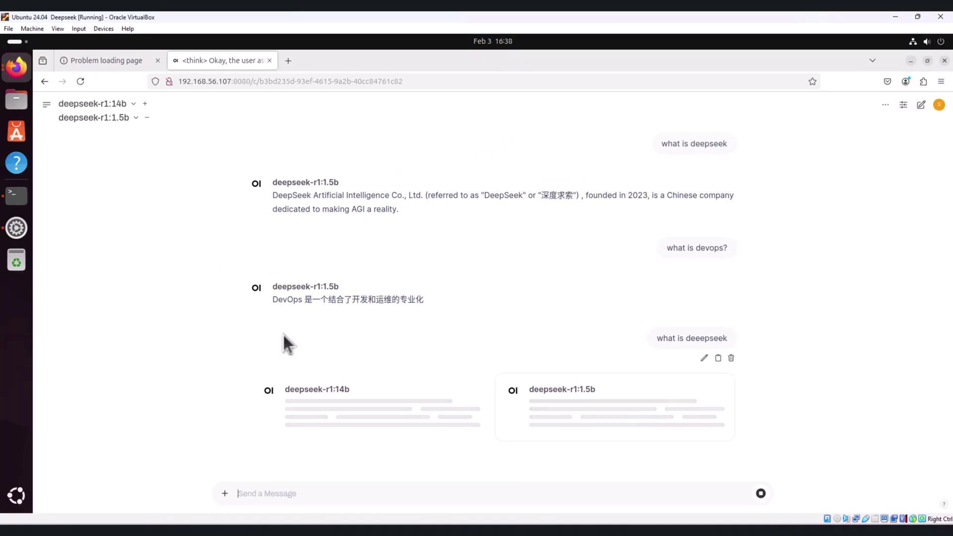
Show the chat sidebar with today's chat history.
click(47, 105)
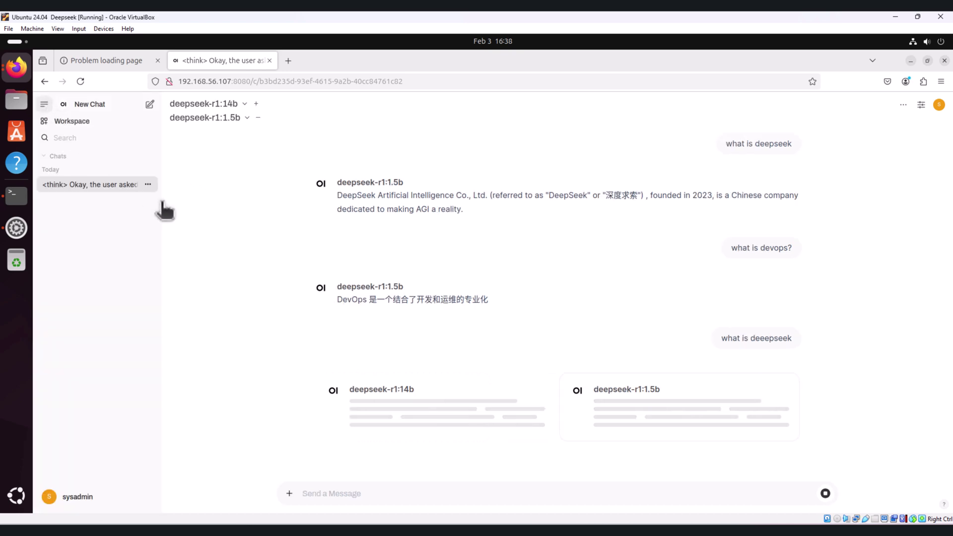